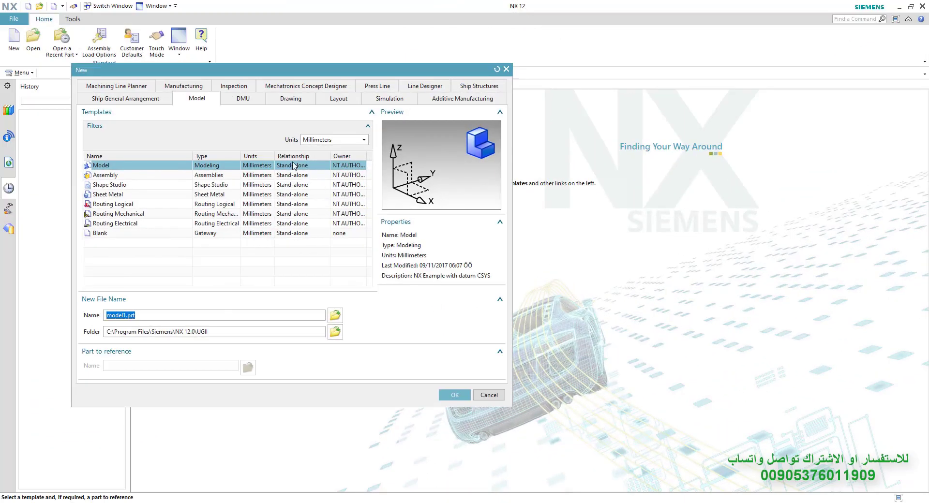
# Create a new millimetre model part and add a vertical cylinder at the origin, 6 mm in diameter and 80 mm high
pyautogui.doubleClick(294, 166)
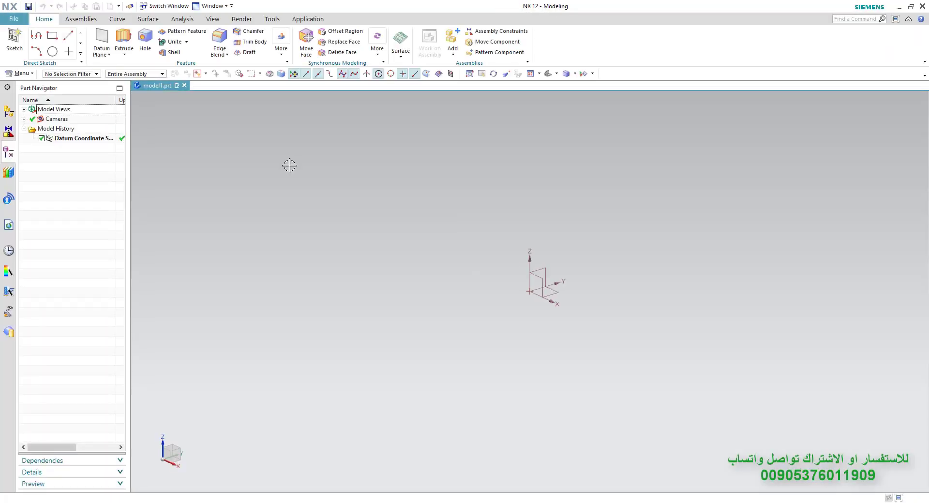
pyautogui.click(284, 48)
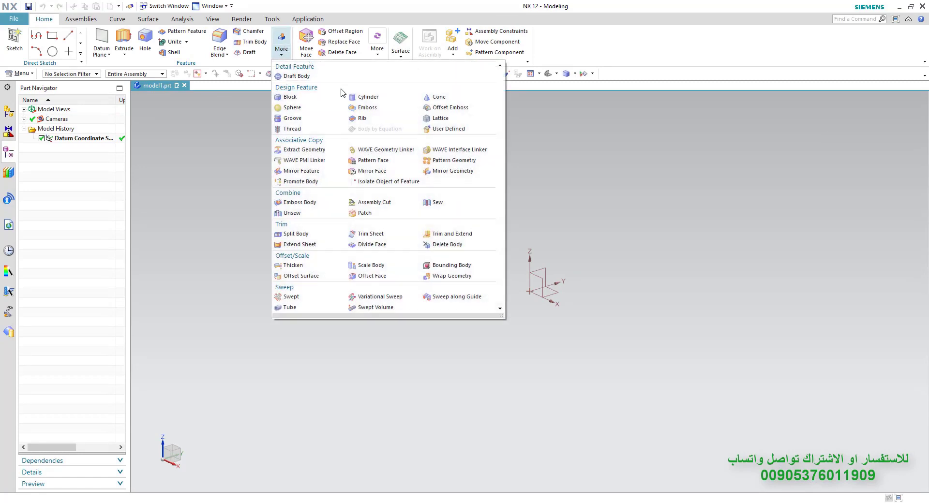
pyautogui.click(359, 97)
pyautogui.click(249, 198)
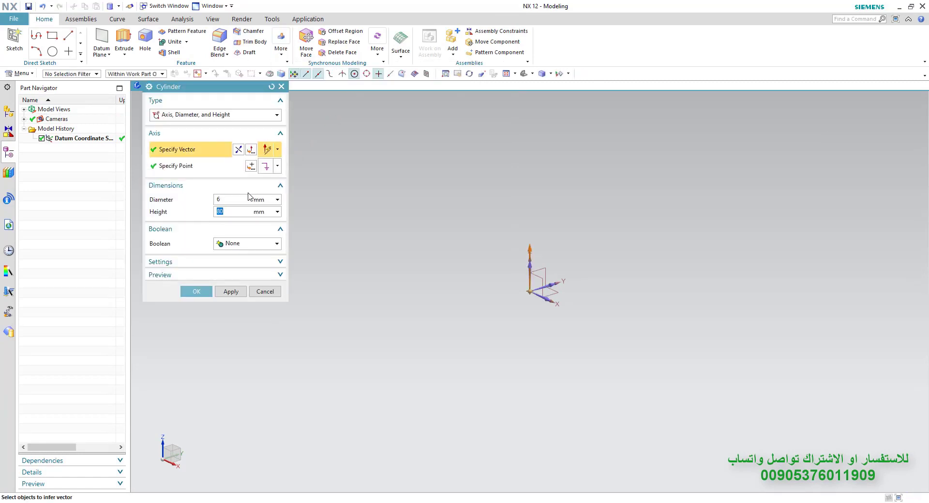
pyautogui.click(198, 291)
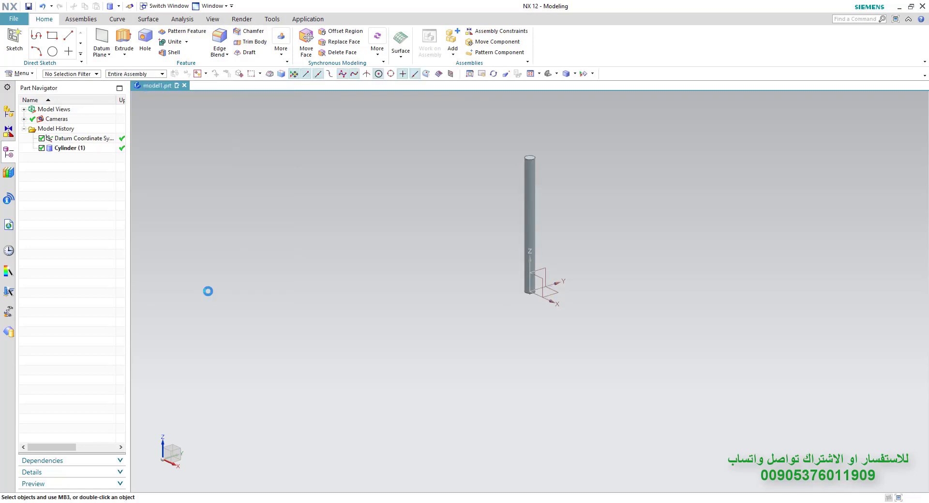
pyautogui.hotkey('ctrl', 'f')
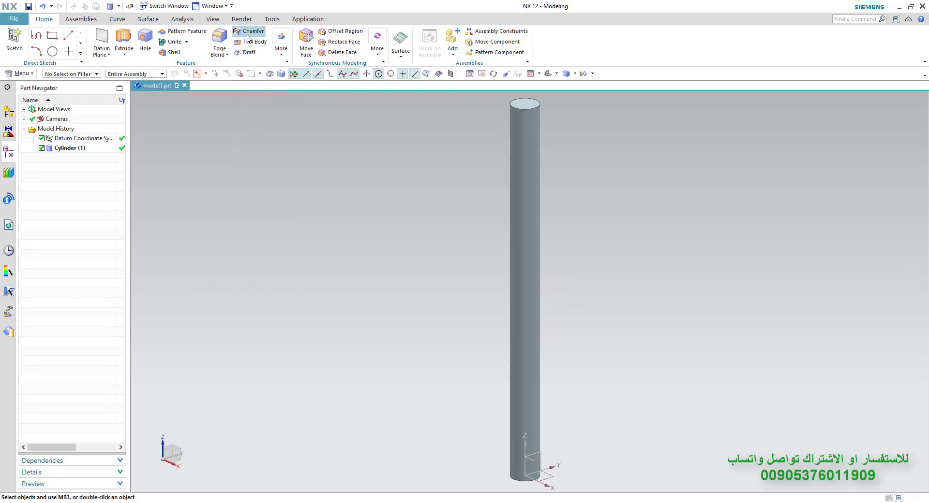
# Chamfer the cylinder's bottom edge symmetrically by 3 mm to form a pointed tip
pyautogui.click(248, 36)
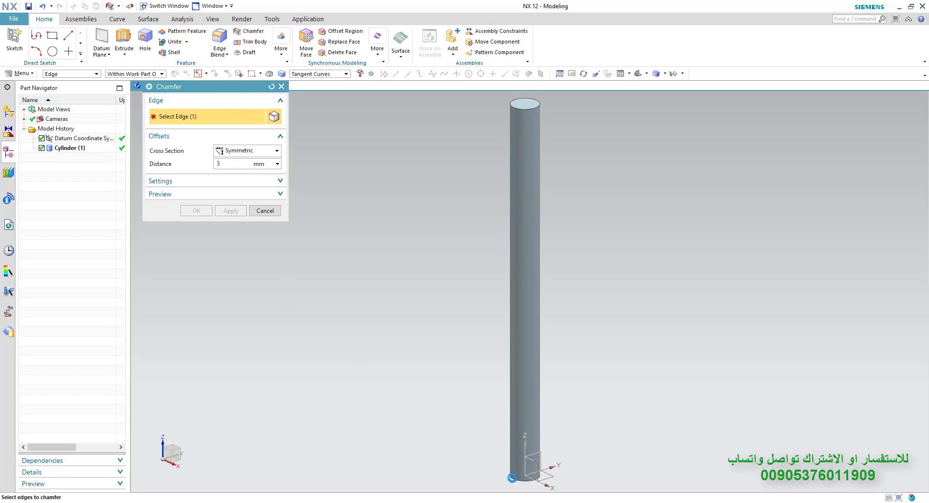
pyautogui.click(512, 479)
pyautogui.middleClick(459, 441)
pyautogui.moveTo(458, 441)
pyautogui.mouseDown(button='middle')
pyautogui.moveTo(464, 376)
pyautogui.moveTo(451, 442)
pyautogui.mouseUp(button='middle')
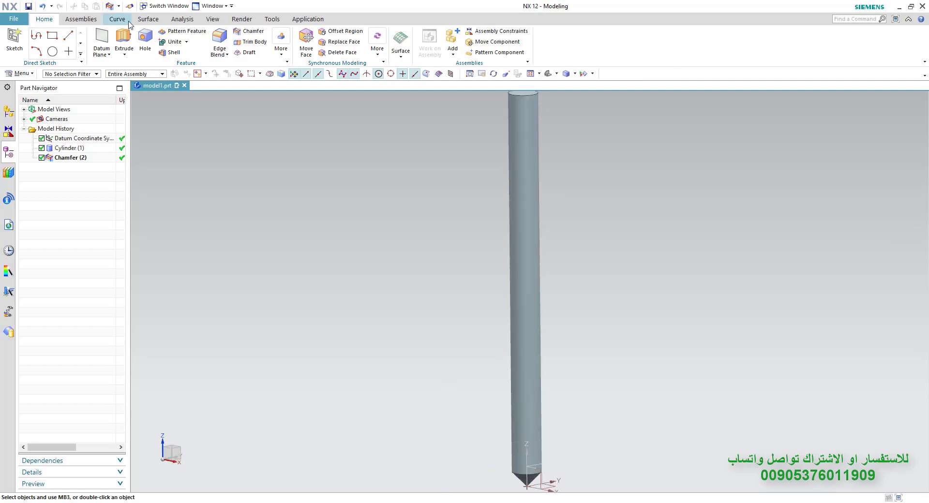
# Create a helix along the cylinder axis with diameter 6 mm, pitch 25 mm, start limit 0 and end limit 60
pyautogui.click(126, 20)
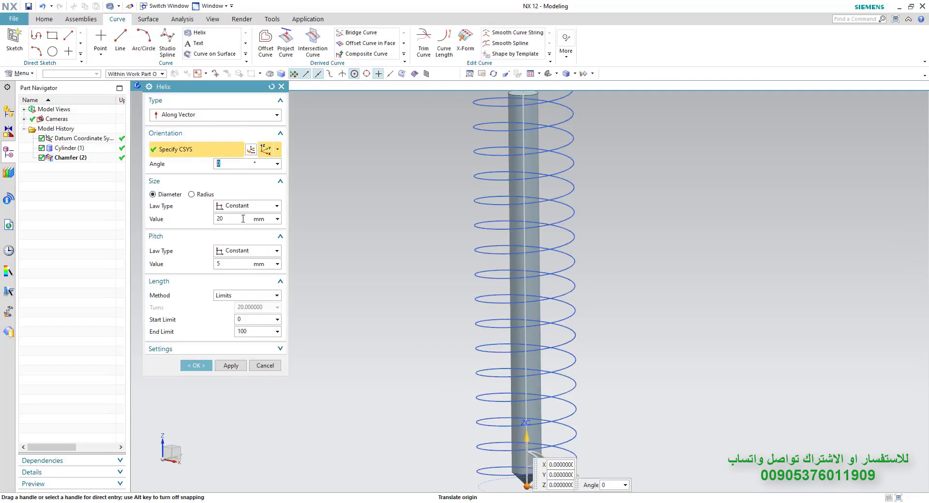
pyautogui.press('Tab')
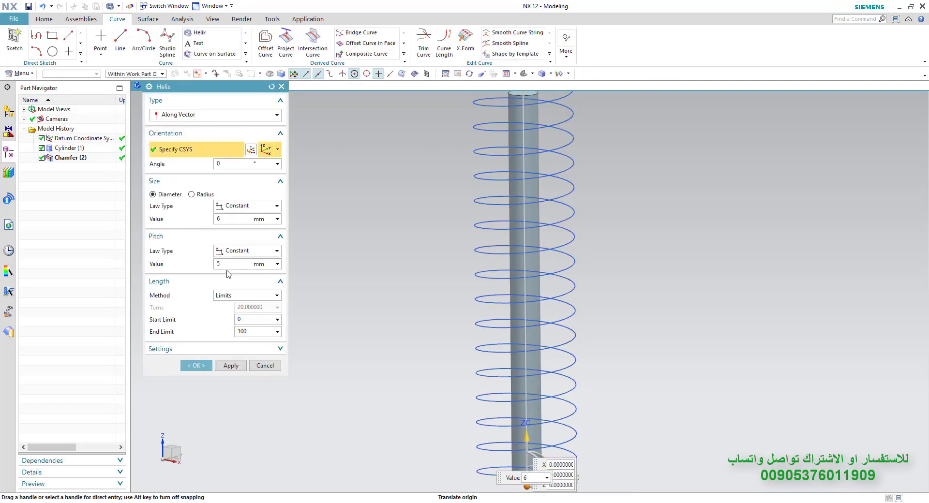
pyautogui.click(249, 330)
pyautogui.press('Return')
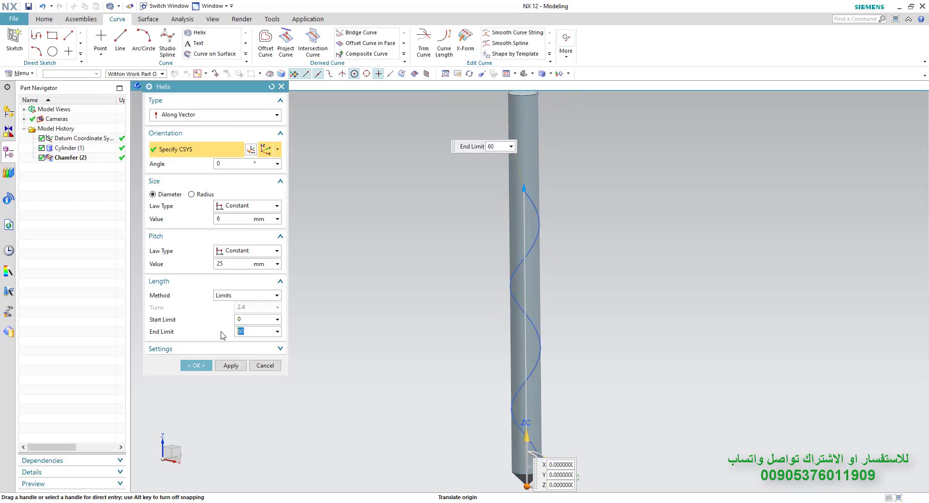
pyautogui.click(196, 365)
# Start a sketch on the XY plane and draw a 6.1 mm diameter circle centred on the origin
pyautogui.moveTo(336, 372); pyautogui.dragTo(308, 343, button='middle')
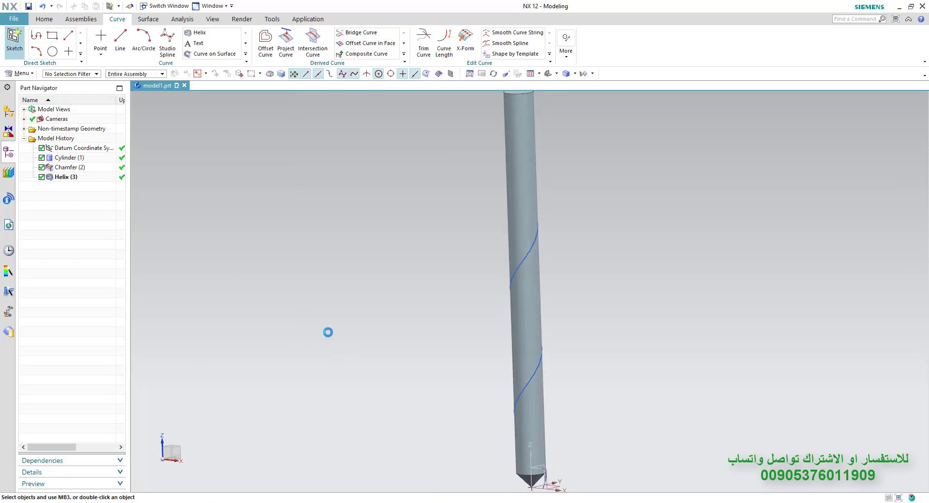
pyautogui.middleClick(417, 430)
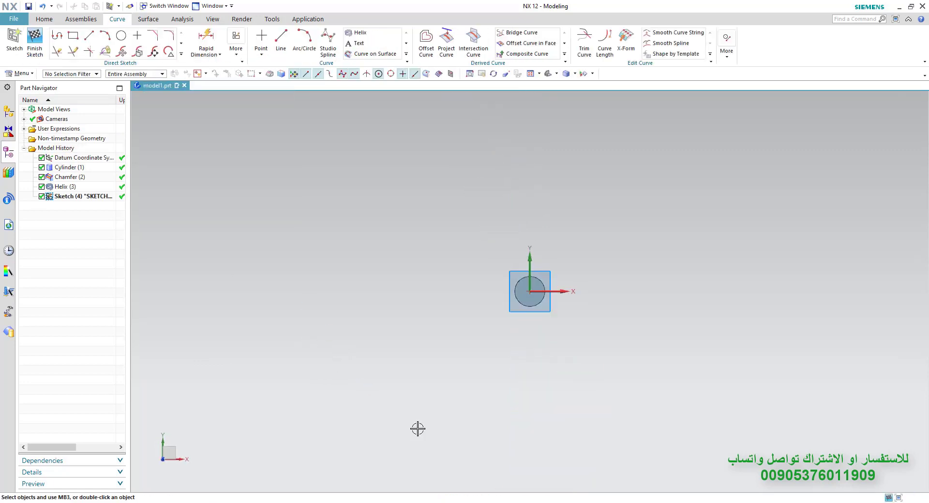
pyautogui.press('o')
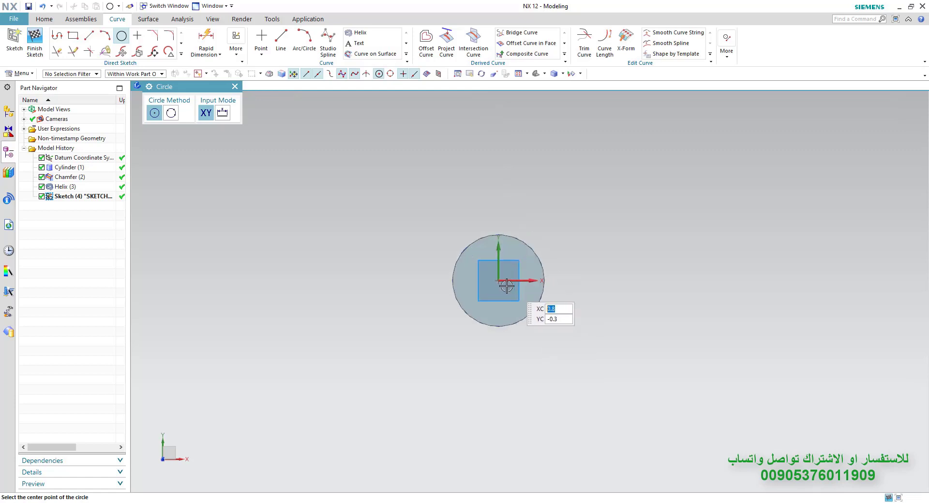
pyautogui.click(499, 281)
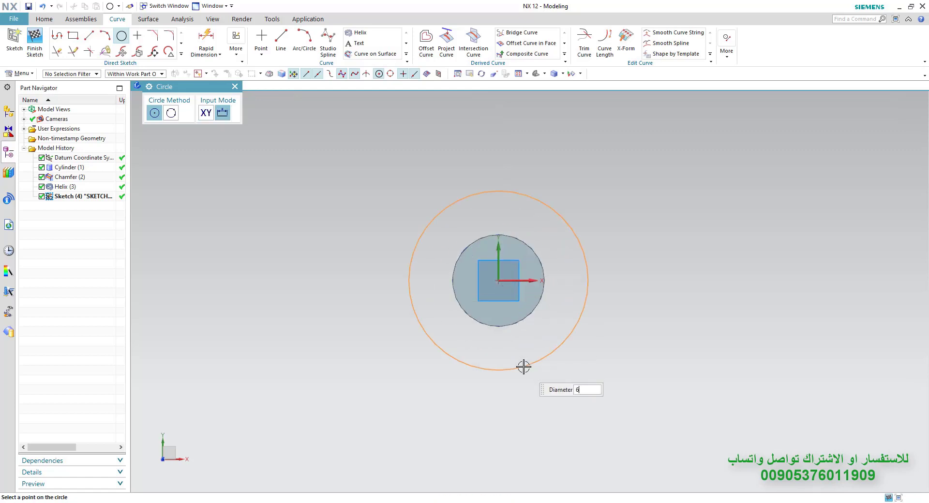
pyautogui.press('Return')
# Draw a 2 mm diameter circle inside the large circle, on the positive X side of the origin
pyautogui.scroll(3, 535, 276)
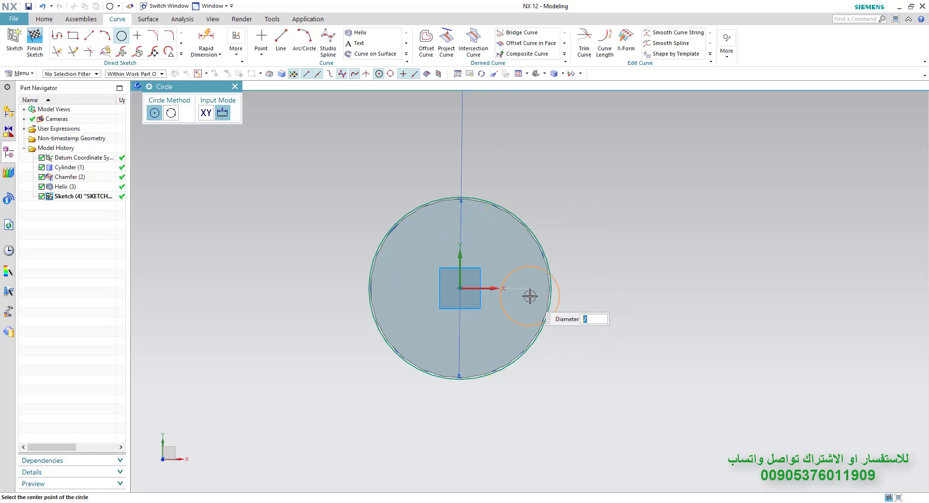
pyautogui.click(508, 288)
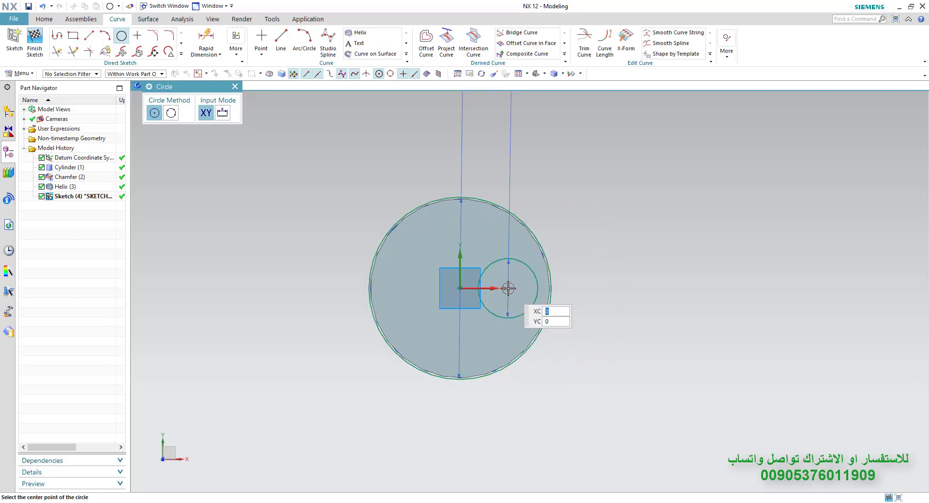
pyautogui.press('Escape')
# Align the small circle's centre horizontally with the origin and set the distance between them to 2.5 mm
pyautogui.click(462, 289)
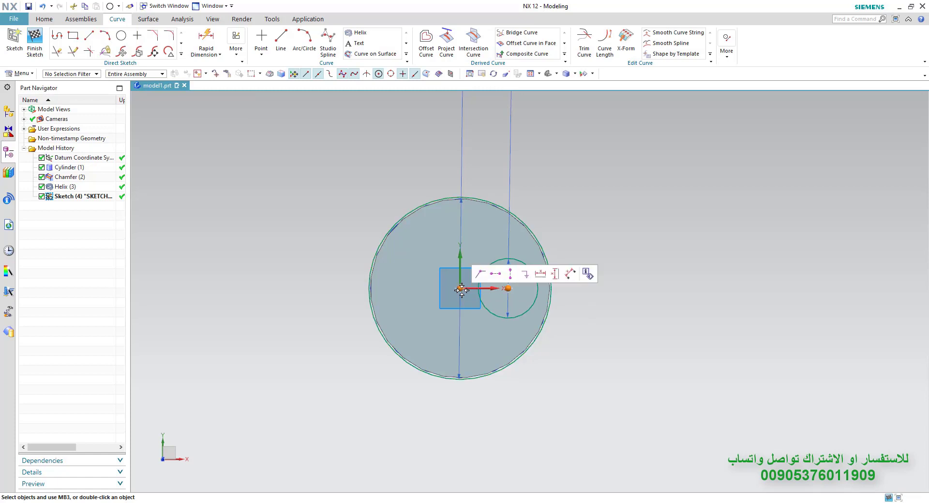
pyautogui.click(495, 274)
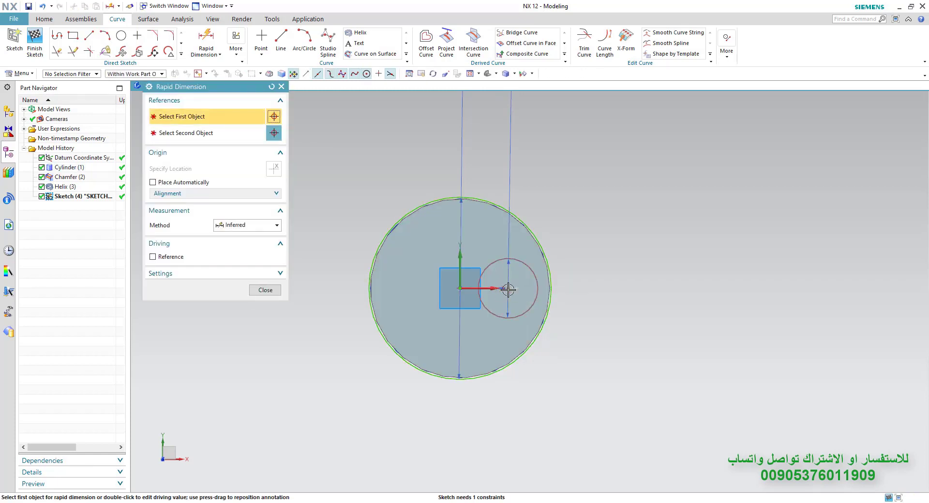
pyautogui.click(460, 289)
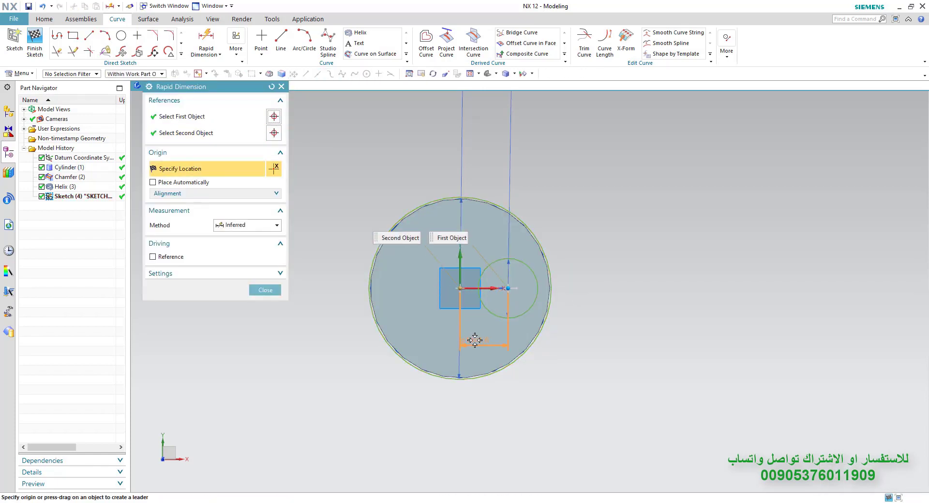
pyautogui.click(475, 341)
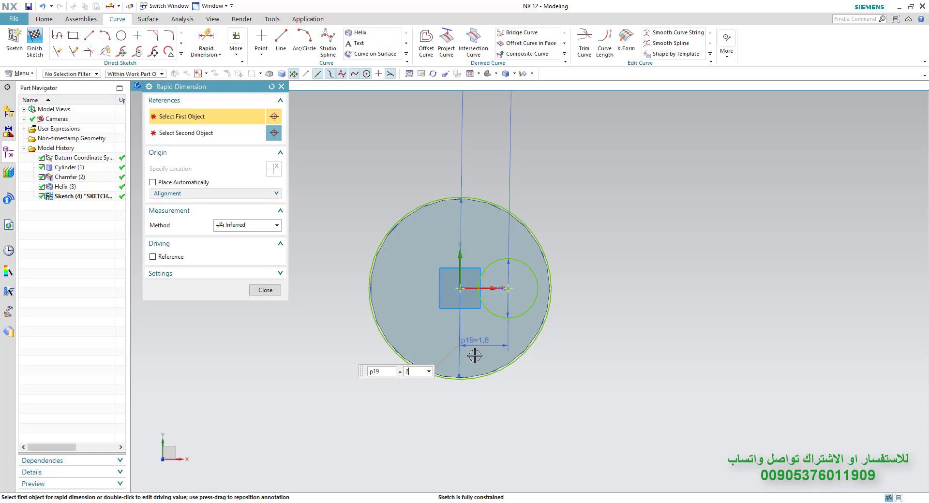
pyautogui.press('Return')
# Draw a slanted line from the inner side of the small circle up past the top of the large circle
pyautogui.press('l')
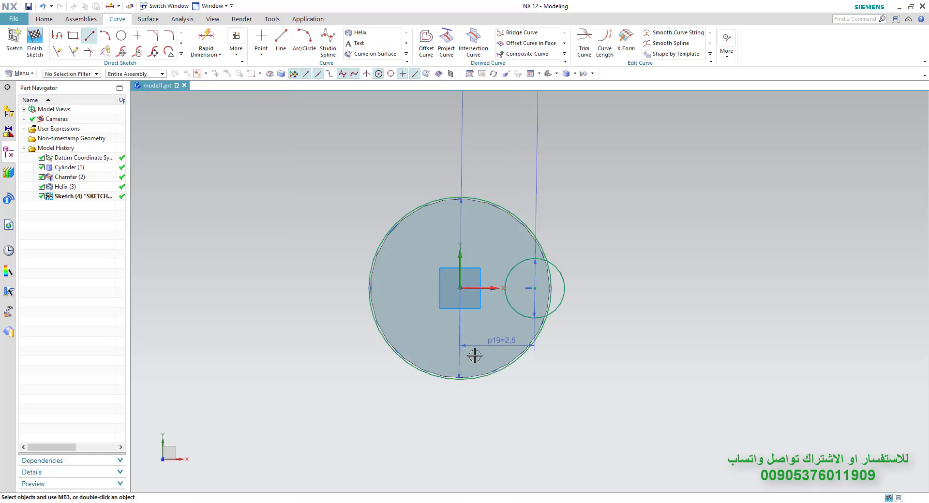
pyautogui.click(506, 296)
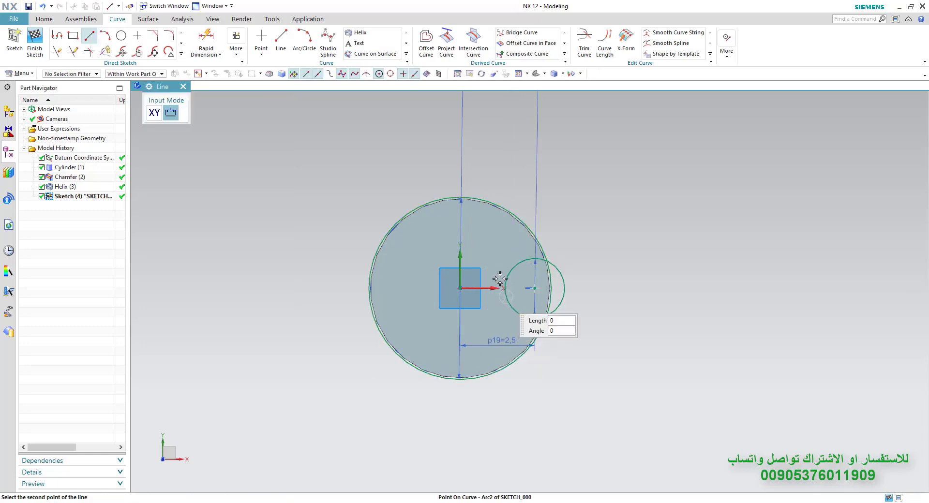
pyautogui.click(484, 193)
pyautogui.press('Escape')
# Trim both circles and the line to leave one closed flute profile of a line and two arcs
pyautogui.scroll(1, 482, 193)
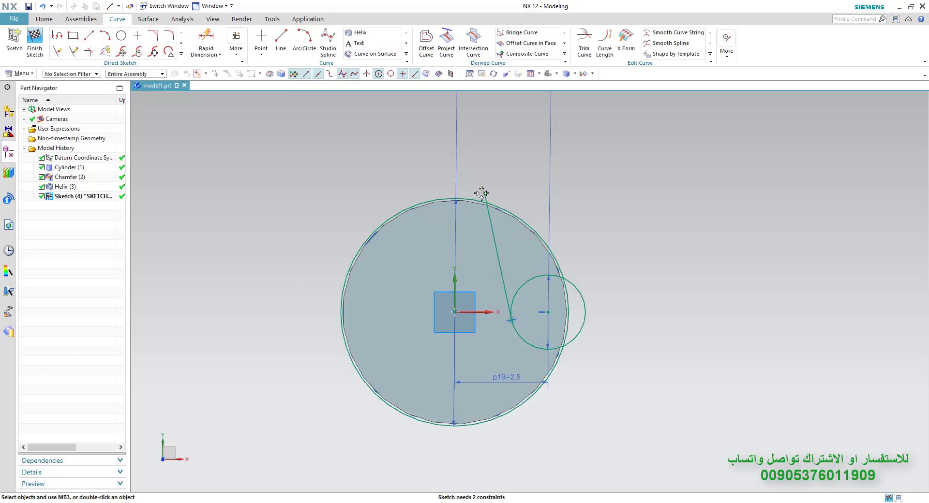
pyautogui.press('t')
pyautogui.scroll(2, 484, 193)
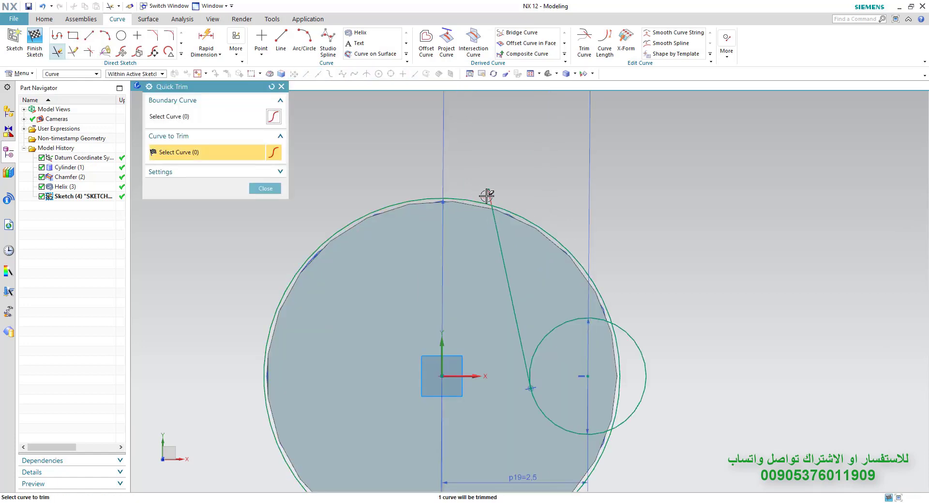
pyautogui.click(558, 331)
pyautogui.click(619, 345)
pyautogui.press('Escape')
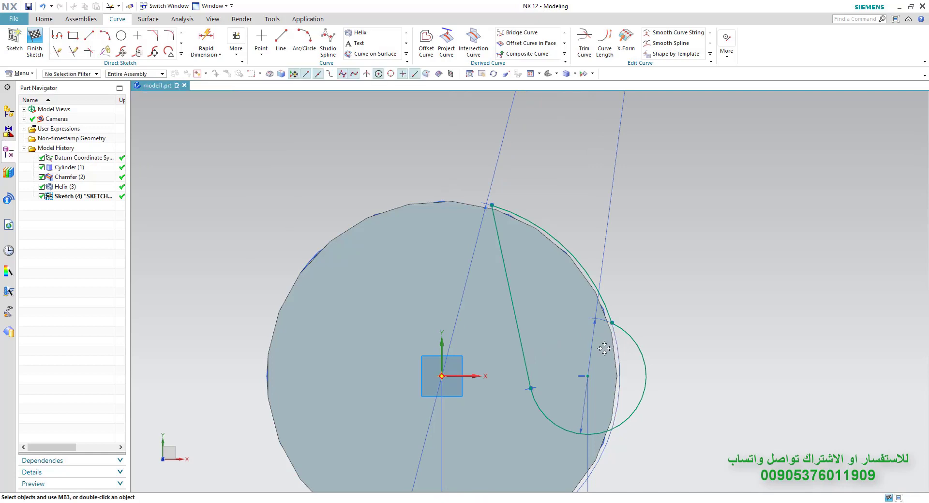
# Dimension the horizontal distance from the line's upper endpoint to the origin and set it to 0.1 mm
pyautogui.press('d')
pyautogui.click(490, 208)
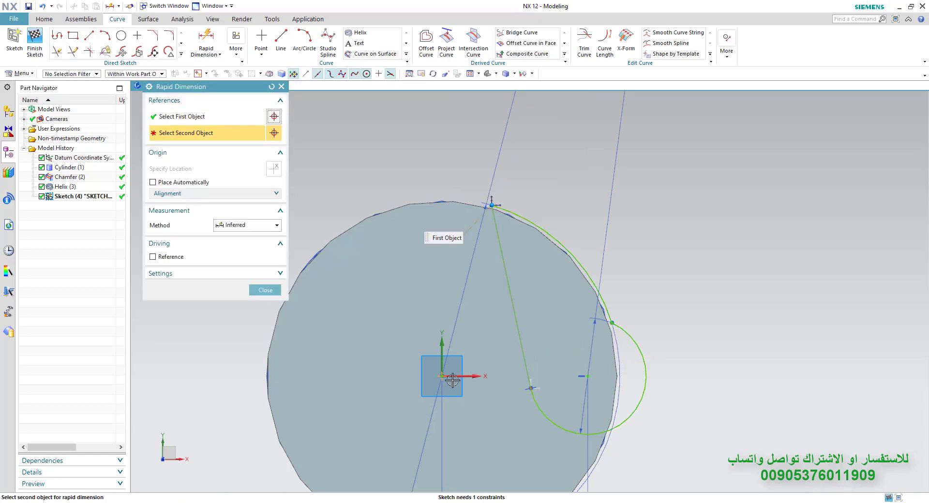
pyautogui.click(443, 377)
pyautogui.click(467, 437)
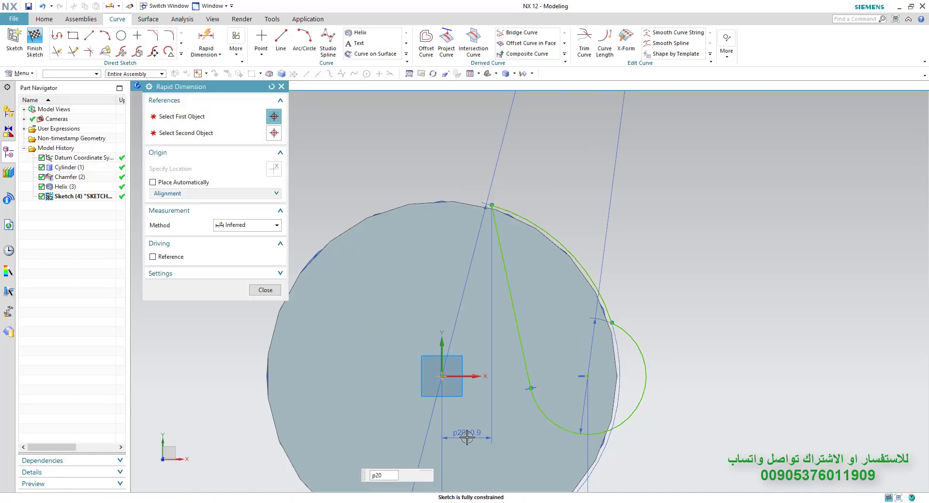
pyautogui.write('0.1')
pyautogui.press('Return')
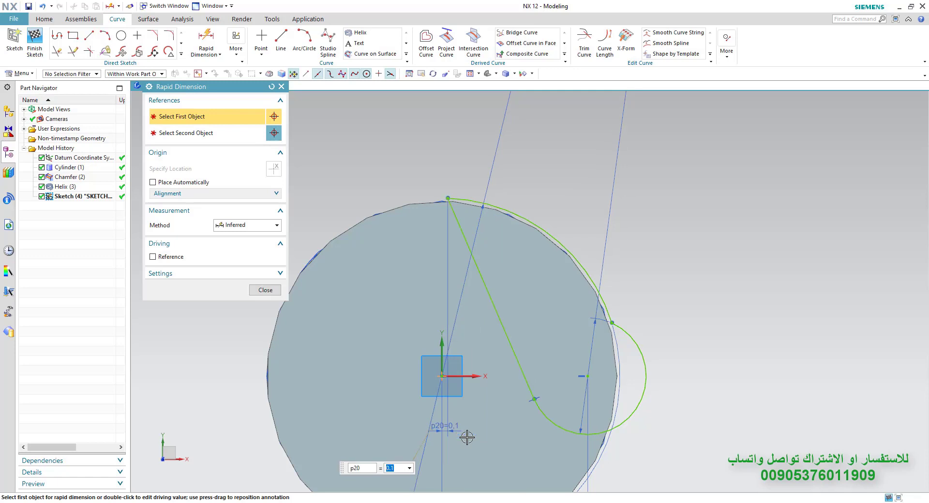
pyautogui.press('Escape')
# Reposition the diameter dimensions of the large and small arcs so the profile is easy to read
pyautogui.scroll(-1, 463, 440)
pyautogui.keyDown('shift'); pyautogui.moveTo(464, 440); pyautogui.dragTo(464, 353, button='middle'); pyautogui.keyUp('shift')
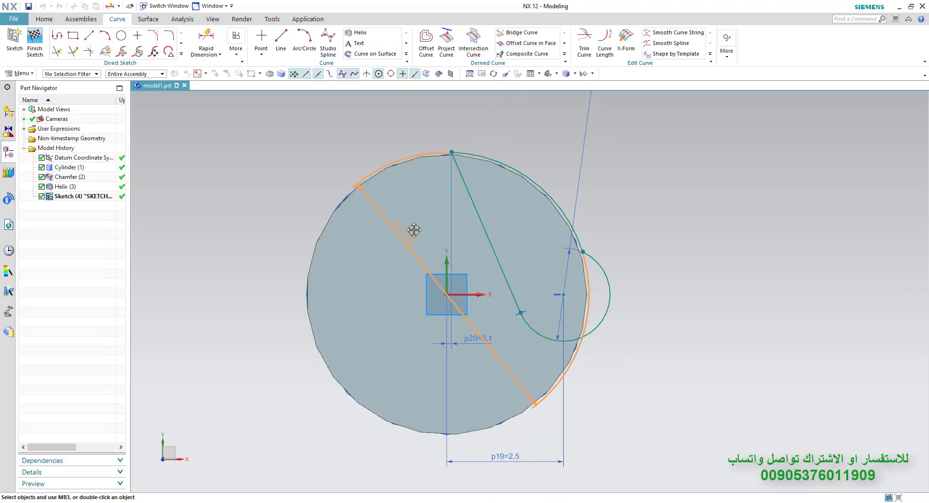
pyautogui.click(504, 211)
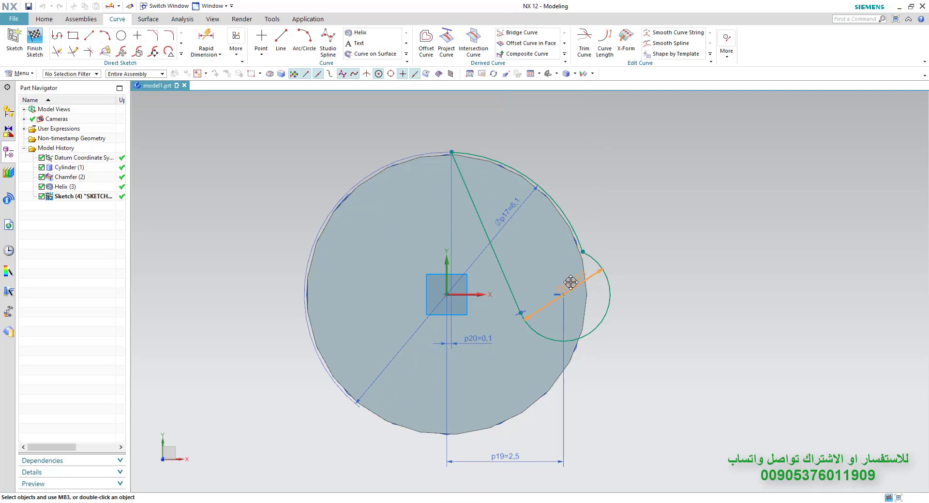
# Create a Swept body from the closed flute profile along the helix, using a vector direction along the Z-axis for orientation
pyautogui.click(44, 19)
pyautogui.click(441, 44)
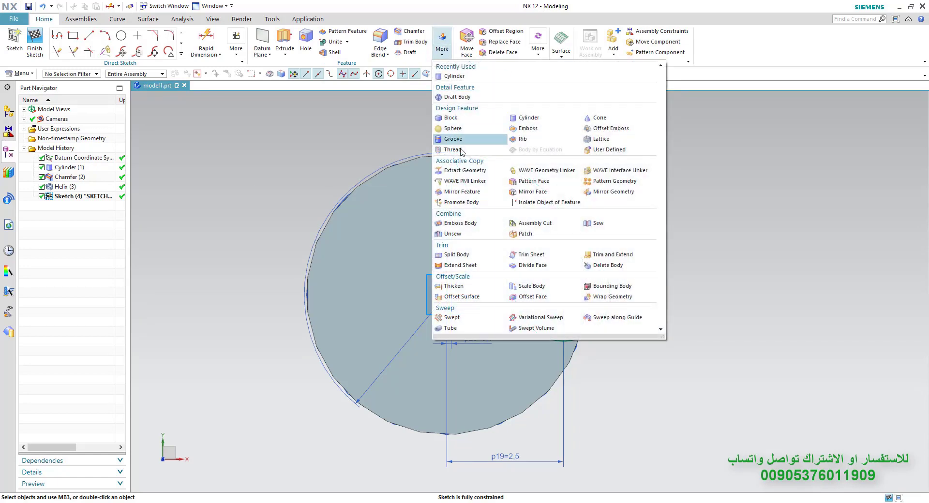
pyautogui.click(452, 318)
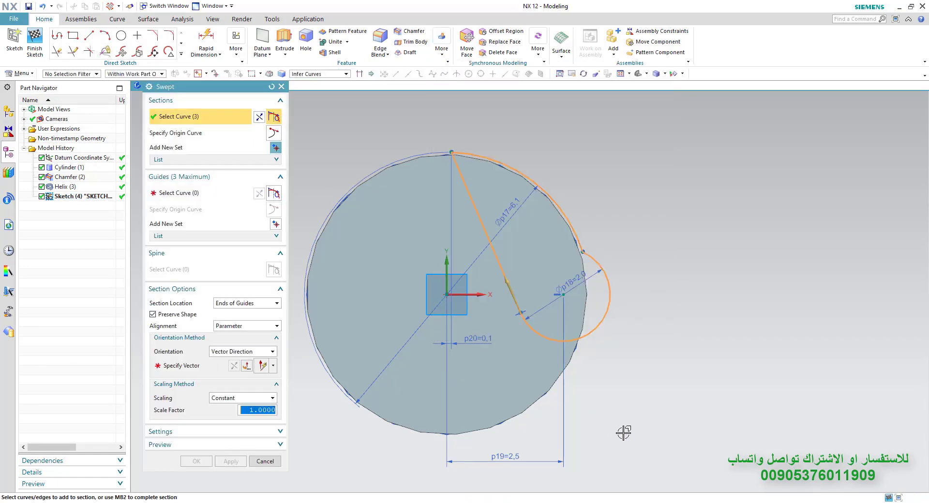
pyautogui.moveTo(623, 413); pyautogui.dragTo(624, 381, button='middle')
pyautogui.click(637, 74)
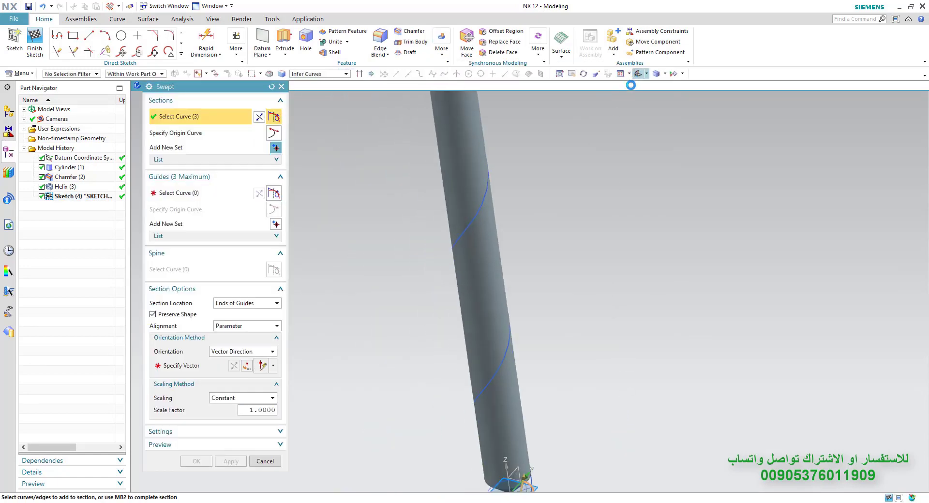
pyautogui.click(232, 193)
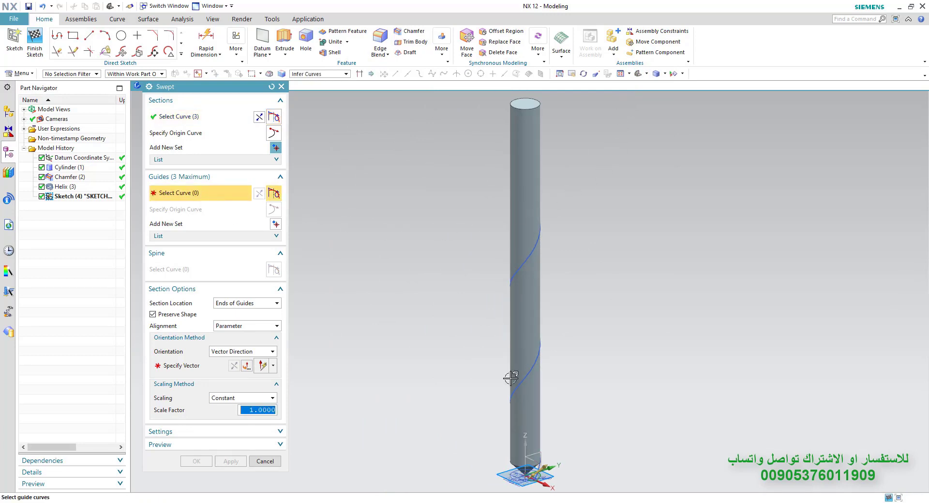
pyautogui.click(528, 375)
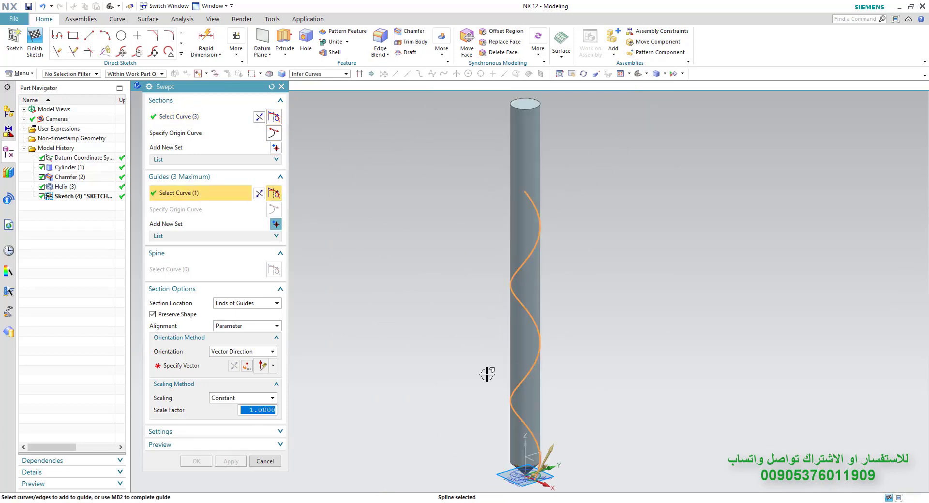
pyautogui.middleClick(457, 371)
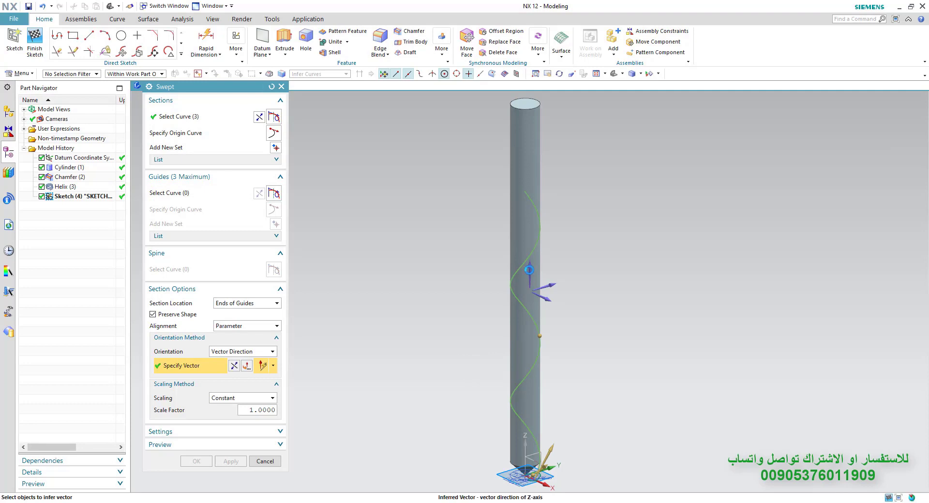
pyautogui.moveTo(412, 405); pyautogui.dragTo(322, 435, button='middle')
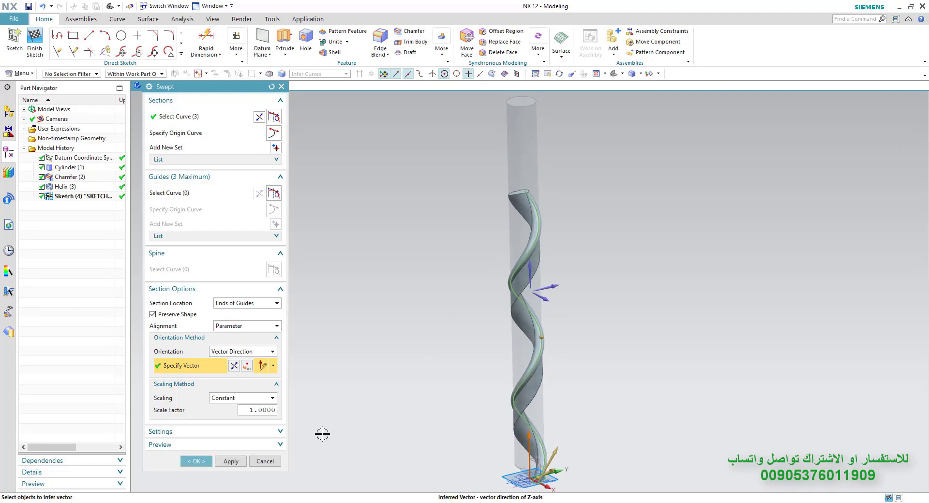
pyautogui.click(201, 463)
# Set up a circular geometry pattern of the swept flute body about the cylinder's axis
pyautogui.moveTo(452, 406); pyautogui.dragTo(463, 396, button='middle')
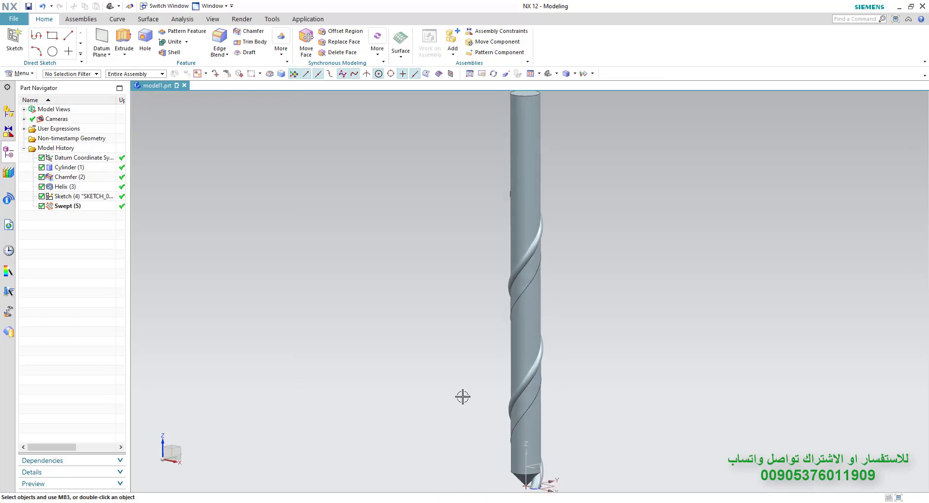
pyautogui.click(282, 41)
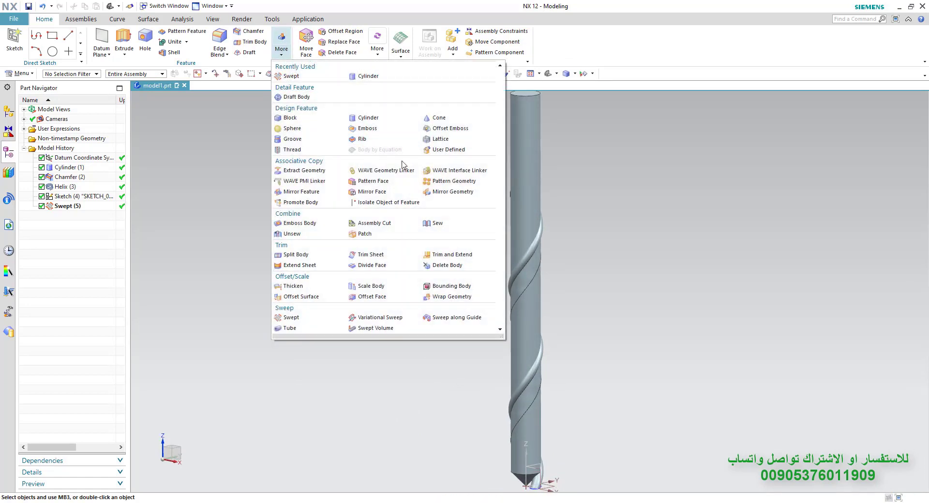
pyautogui.click(454, 181)
pyautogui.click(68, 206)
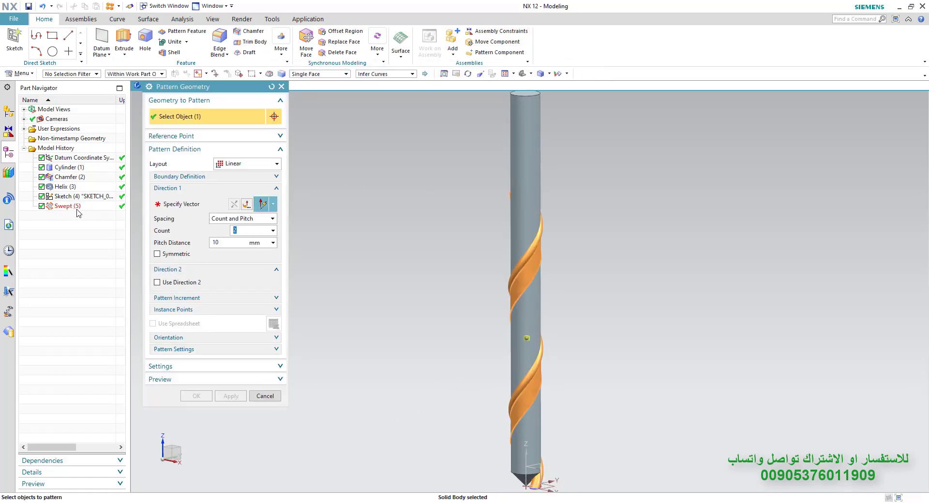
pyautogui.click(230, 165)
pyautogui.click(233, 185)
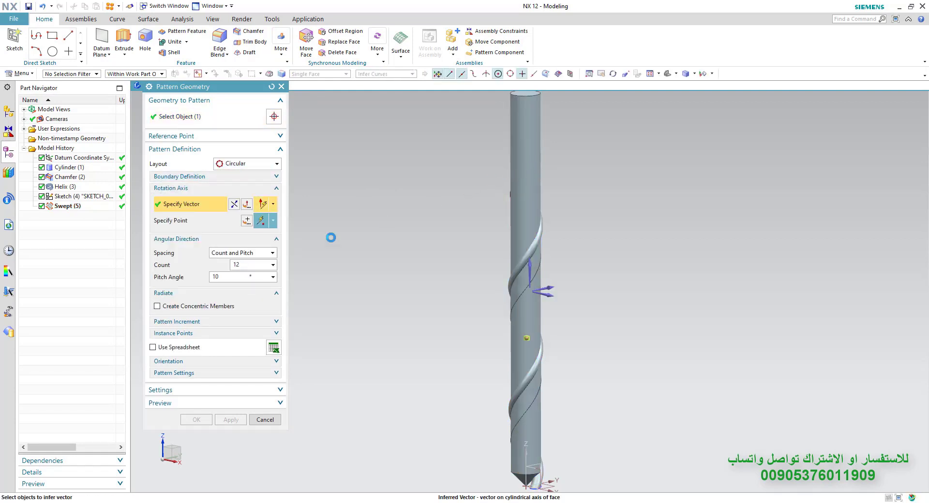
# Set the flute pattern's spacing to Count and Span with a count of 2, enter its span angle, and create it
pyautogui.click(242, 252)
pyautogui.click(245, 269)
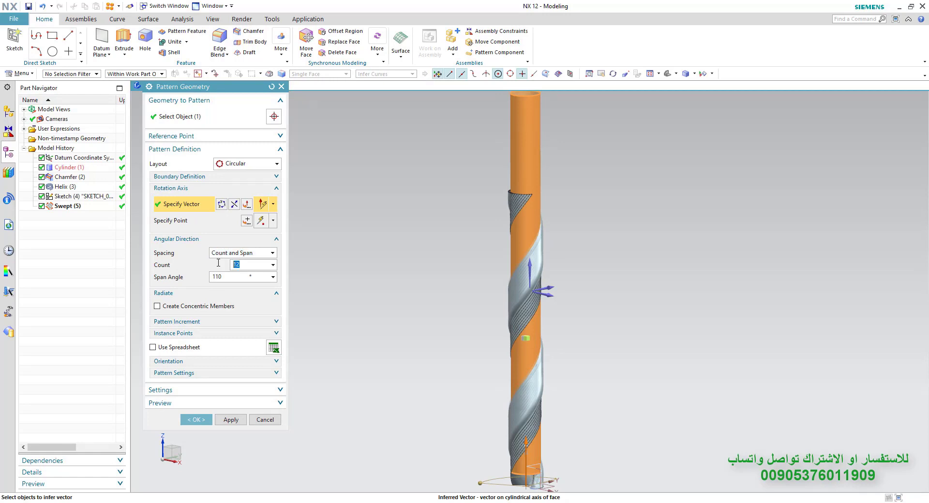
pyautogui.moveTo(227, 276); pyautogui.dragTo(196, 277)
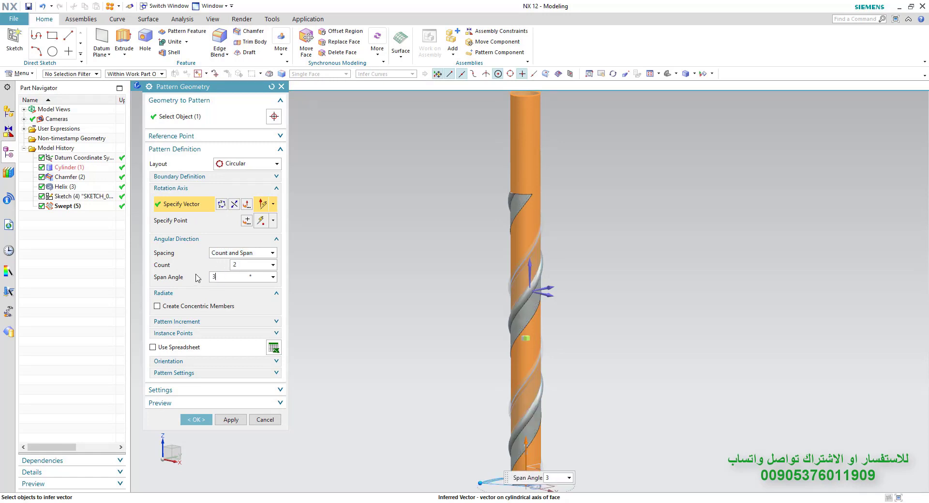
pyautogui.middleClick(326, 308)
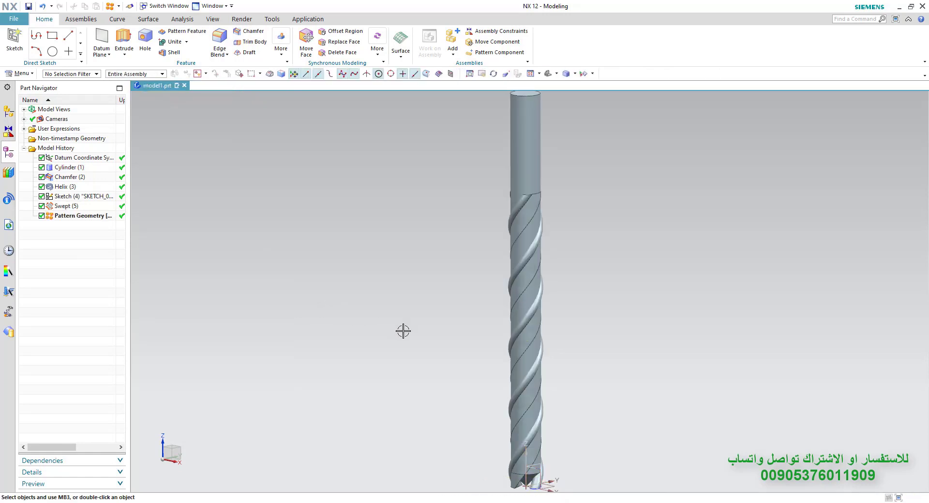
# Hide the flute profile sketch and inspect the two flute bodies at the drill tip
pyautogui.moveTo(402, 329); pyautogui.dragTo(402, 275, button='middle')
pyautogui.scroll(3, 458, 332)
pyautogui.keyDown('shift'); pyautogui.moveTo(512, 395); pyautogui.dragTo(377, 322, button='middle'); pyautogui.keyUp('shift')
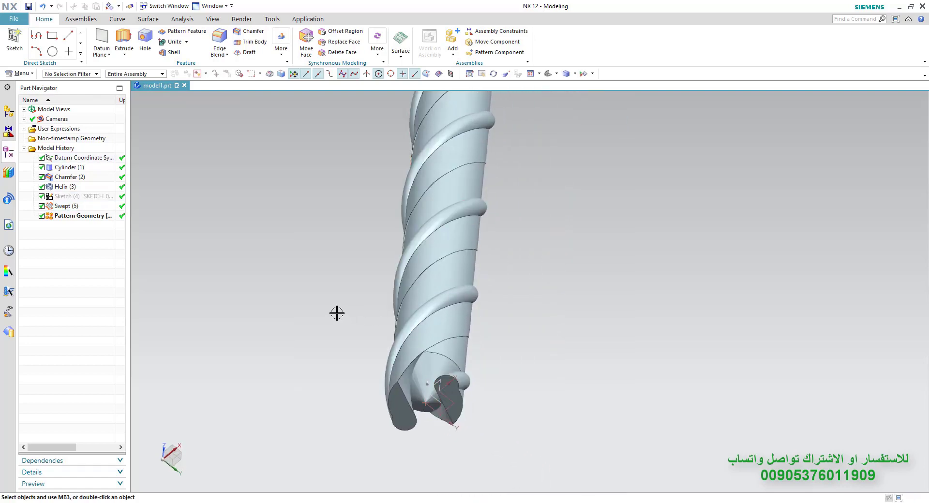
pyautogui.press('End')
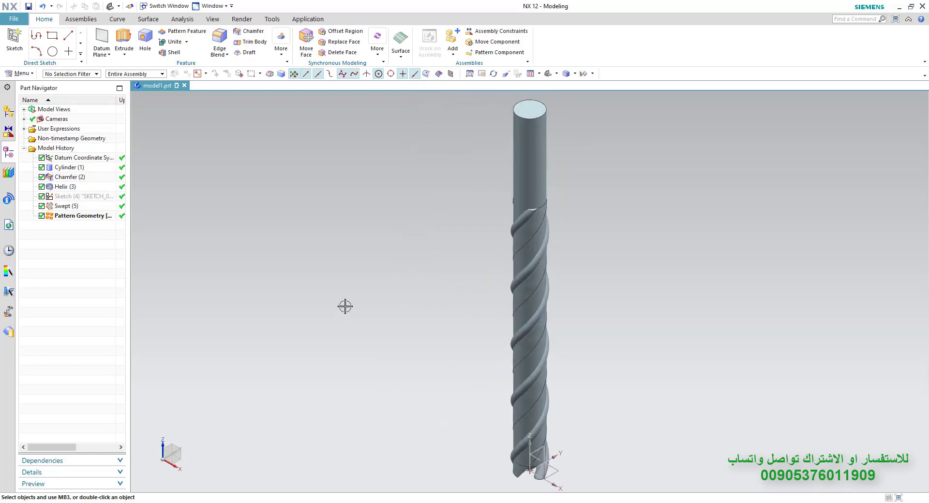
# Subtract both flute bodies from the drill cylinder and hide the helix curve
pyautogui.click(186, 42)
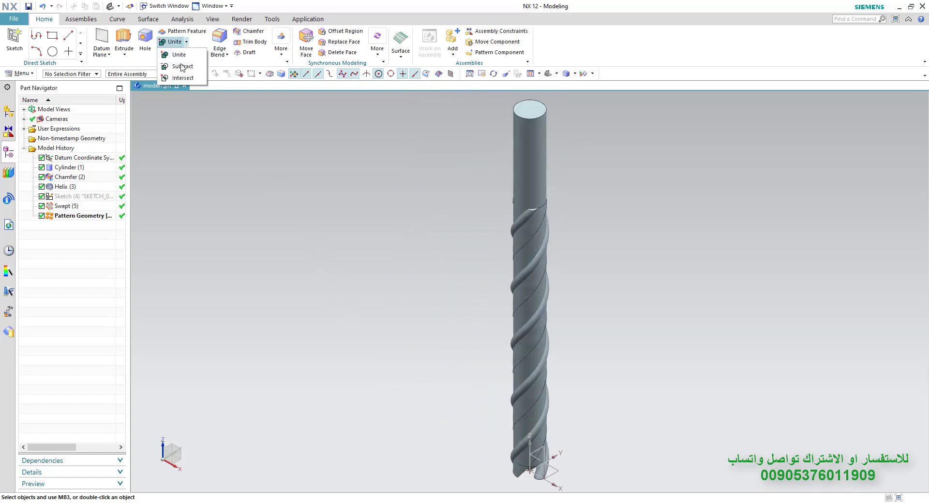
pyautogui.click(181, 67)
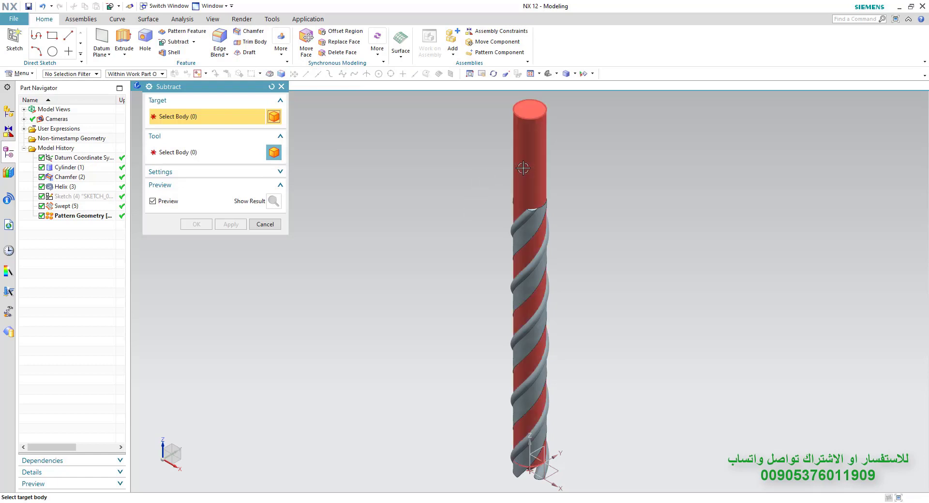
pyautogui.click(518, 219)
pyautogui.click(516, 226)
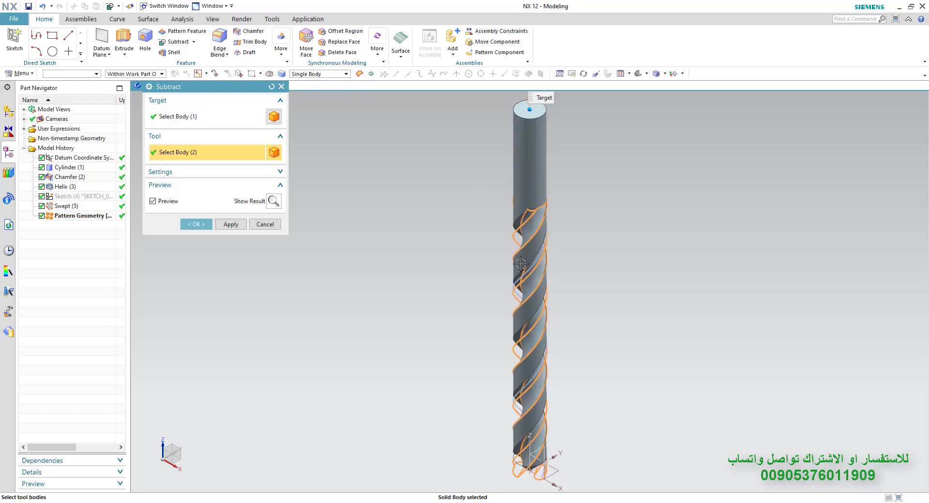
pyautogui.middleClick(415, 266)
pyautogui.moveTo(429, 334); pyautogui.dragTo(437, 305, button='middle')
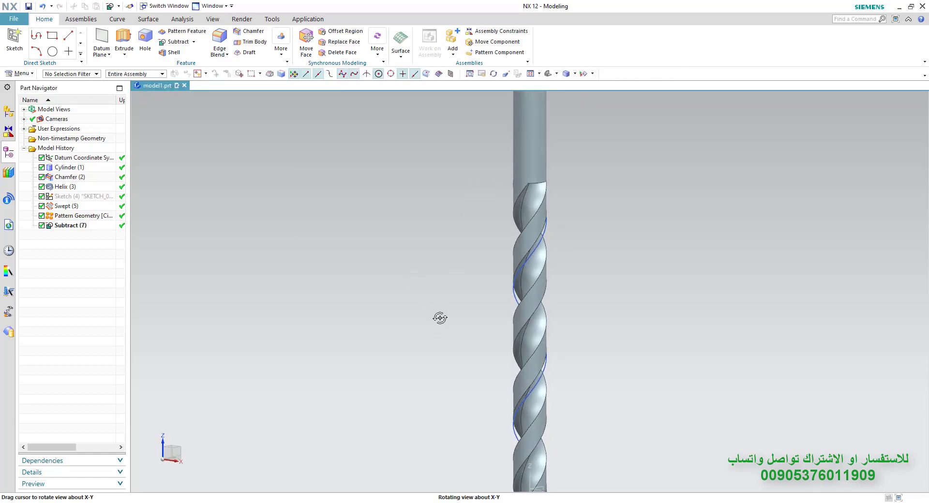
pyautogui.moveTo(442, 337)
pyautogui.mouseDown(button='middle')
pyautogui.moveTo(436, 270)
pyautogui.moveTo(402, 271)
pyautogui.moveTo(396, 321)
pyautogui.moveTo(411, 325)
pyautogui.moveTo(387, 331)
pyautogui.mouseUp(button='middle')
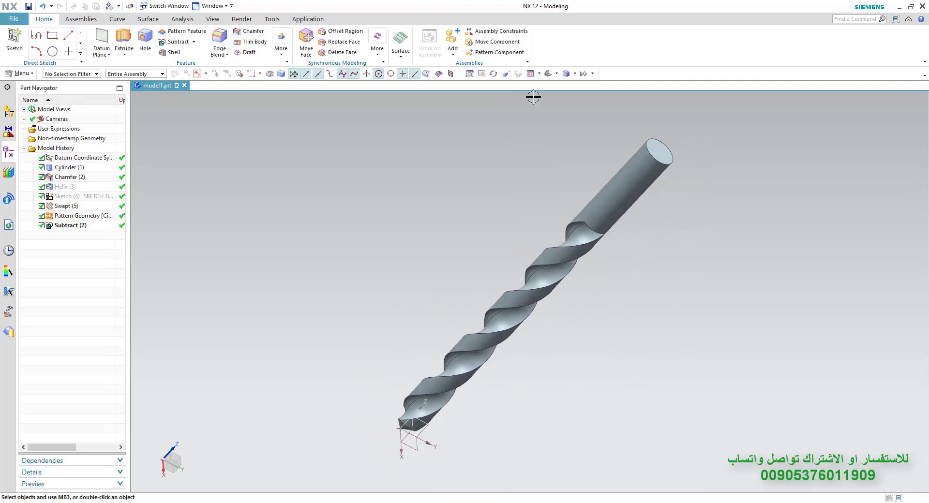
# Start a new sketch on the vertical XZ datum plane through the drill's axis
pyautogui.click(550, 74)
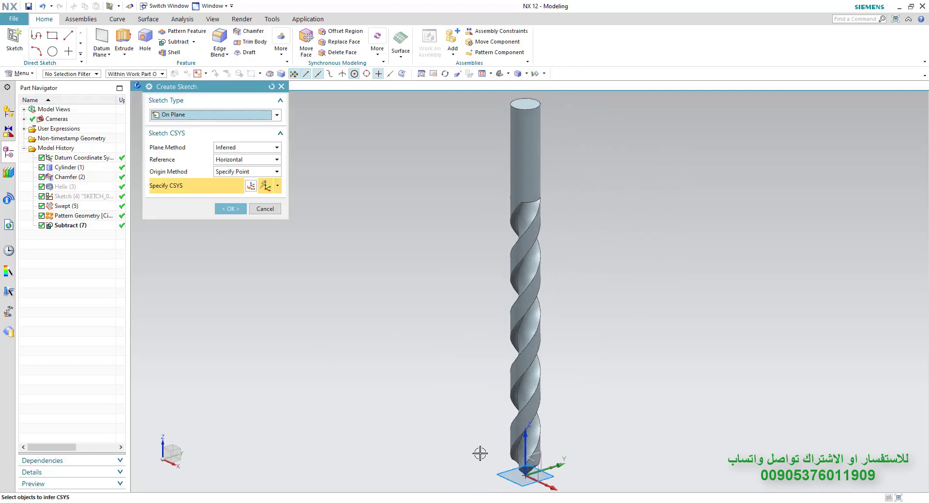
pyautogui.click(539, 474)
pyautogui.middleClick(535, 473)
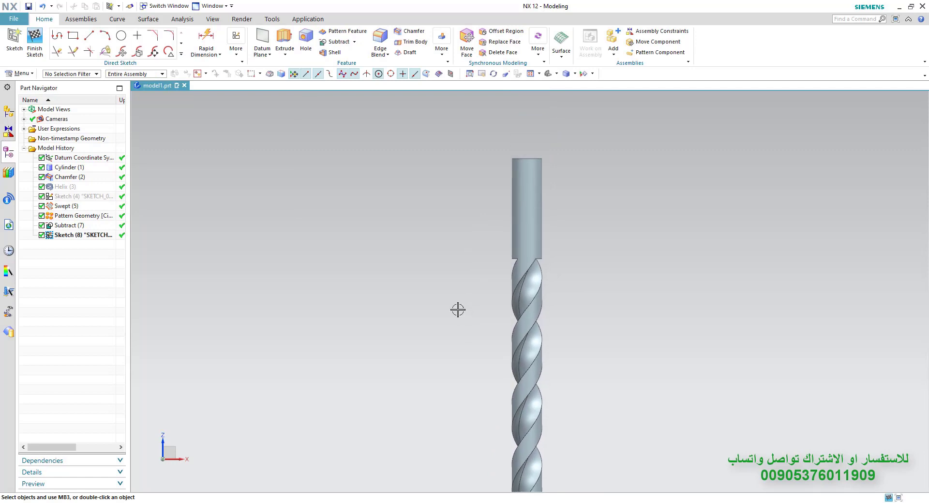
# Draw a rectangle 10 mm wide and 15 mm high over the plain end of the drill shank
pyautogui.press('r')
pyautogui.click(469, 162)
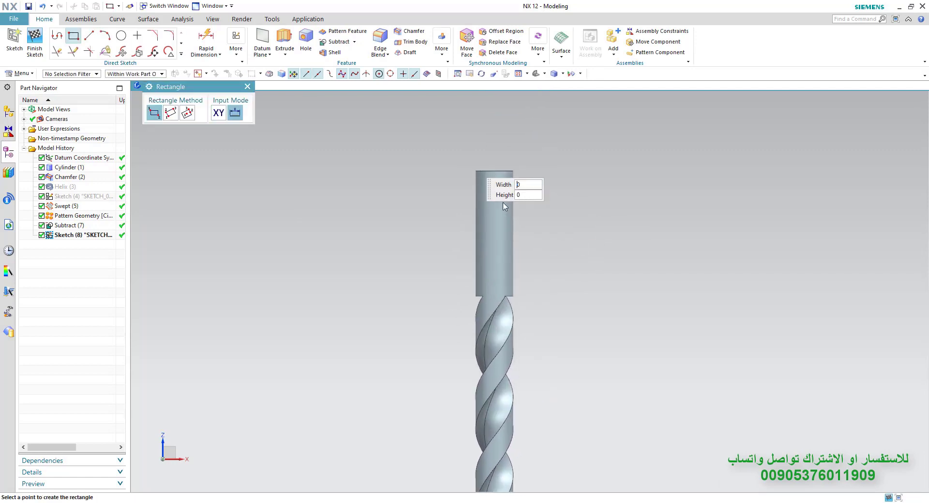
pyautogui.click(533, 255)
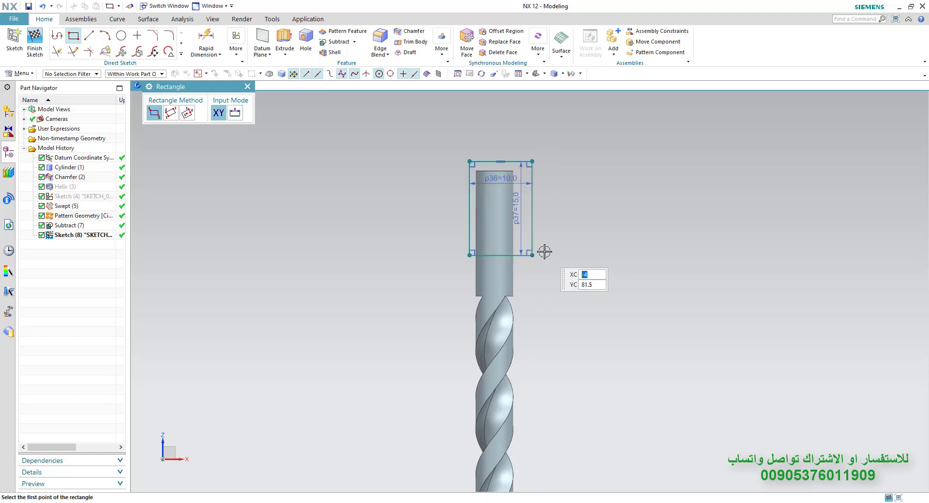
pyautogui.press('Escape')
# Align the midpoint of the rectangle's top edge vertically with the sketch origin
pyautogui.scroll(-1, 545, 223)
pyautogui.keyDown('shift'); pyautogui.moveTo(568, 304); pyautogui.dragTo(563, 241, button='middle'); pyautogui.keyUp('shift')
pyautogui.scroll(-2, 561, 240)
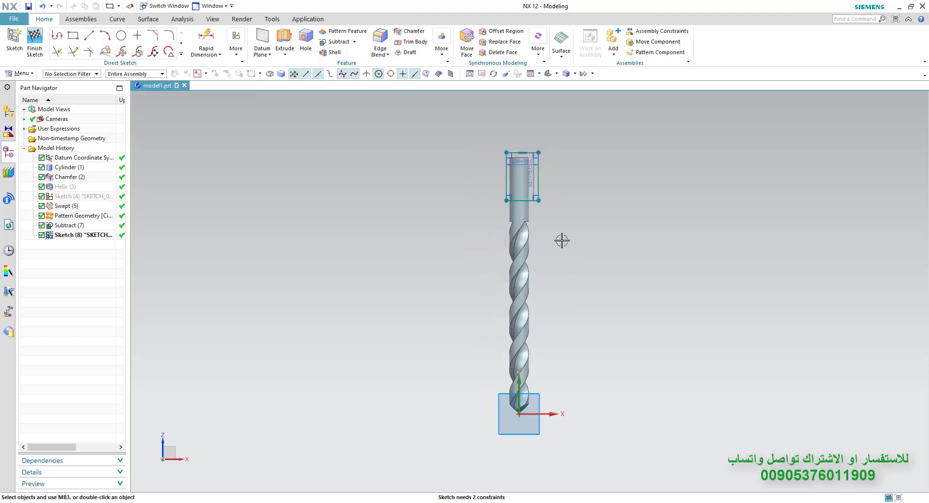
pyautogui.click(504, 167)
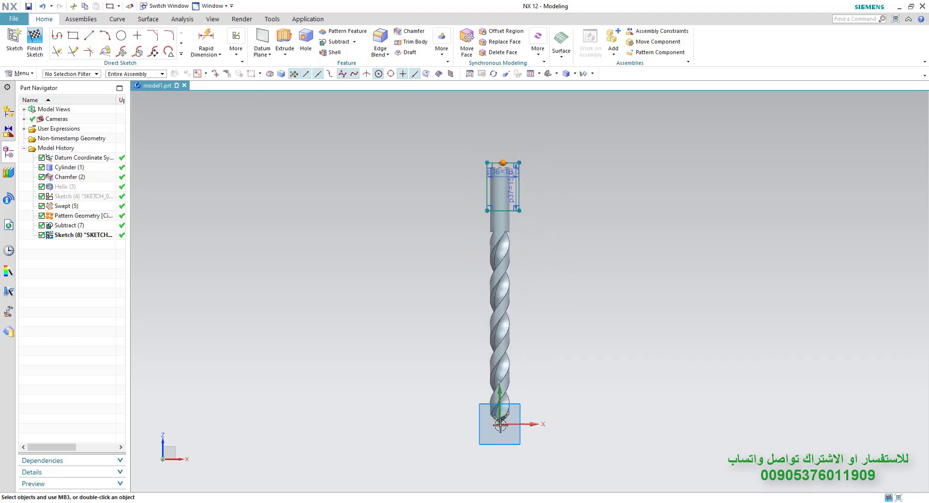
pyautogui.click(547, 405)
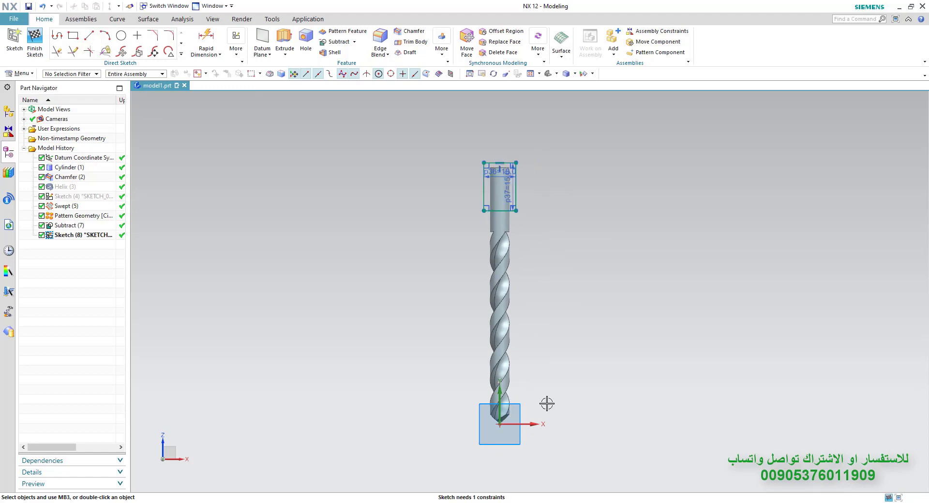
# Dimension the vertical distance from the rectangle's top edge to the origin and set it to 80 mm
pyautogui.press('d')
pyautogui.click(501, 163)
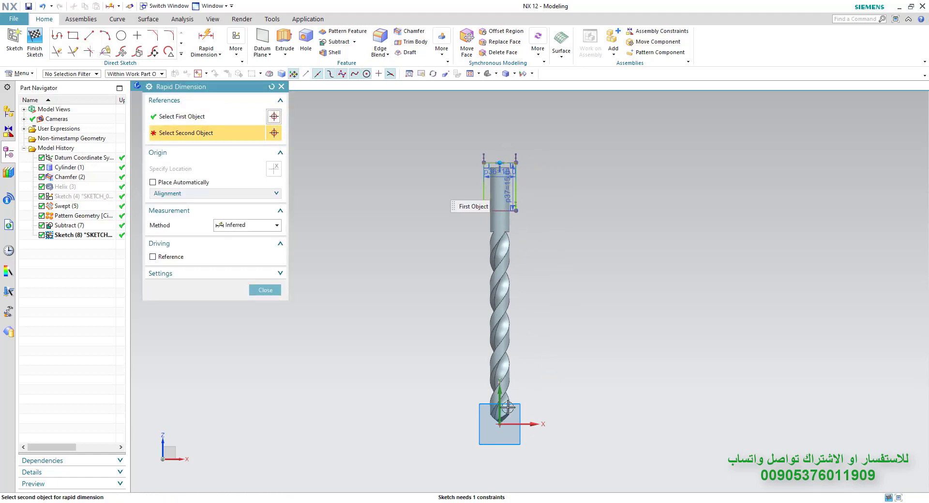
pyautogui.click(499, 424)
pyautogui.click(554, 348)
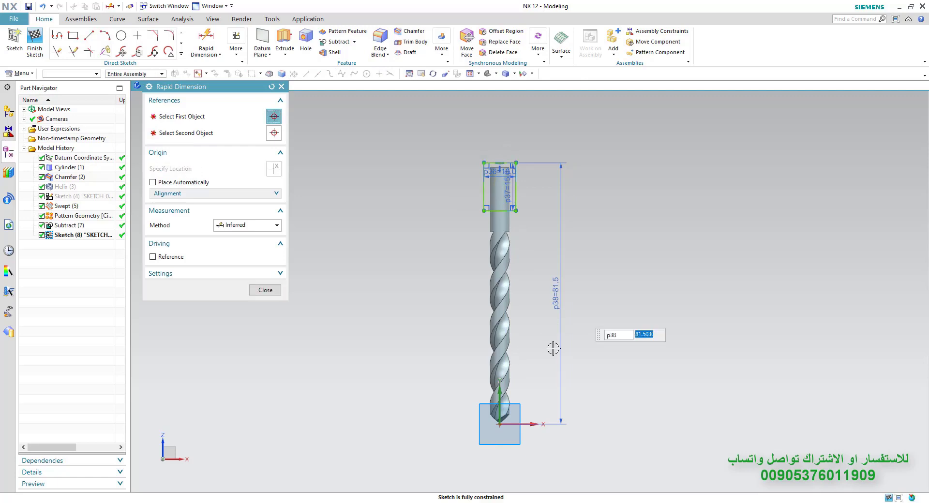
pyautogui.write('80')
pyautogui.press('Return')
pyautogui.press('Escape')
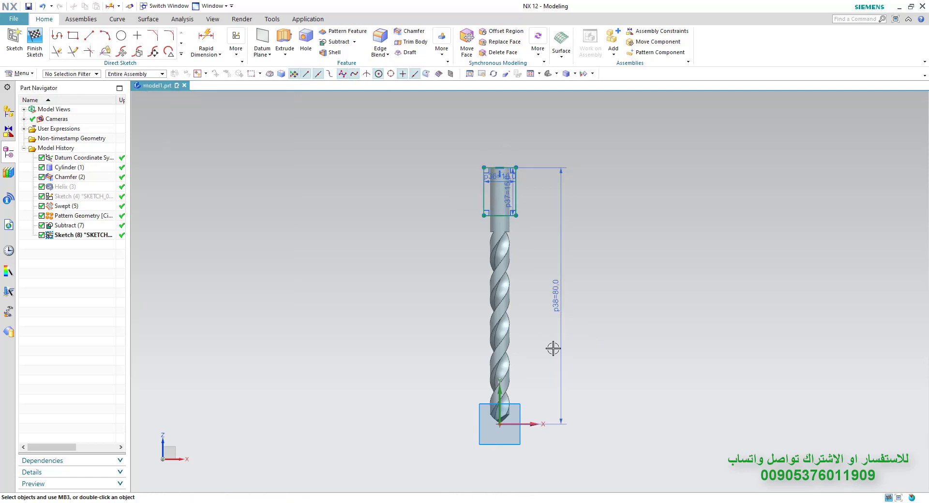
# Extrude the shank rectangle symmetrically by 0.5 mm on each side and unite it with the drill body using the inferred Boolean
pyautogui.press('x')
pyautogui.moveTo(442, 315)
pyautogui.mouseDown(button='middle')
pyautogui.moveTo(428, 321)
pyautogui.moveTo(497, 273)
pyautogui.mouseUp(button='middle')
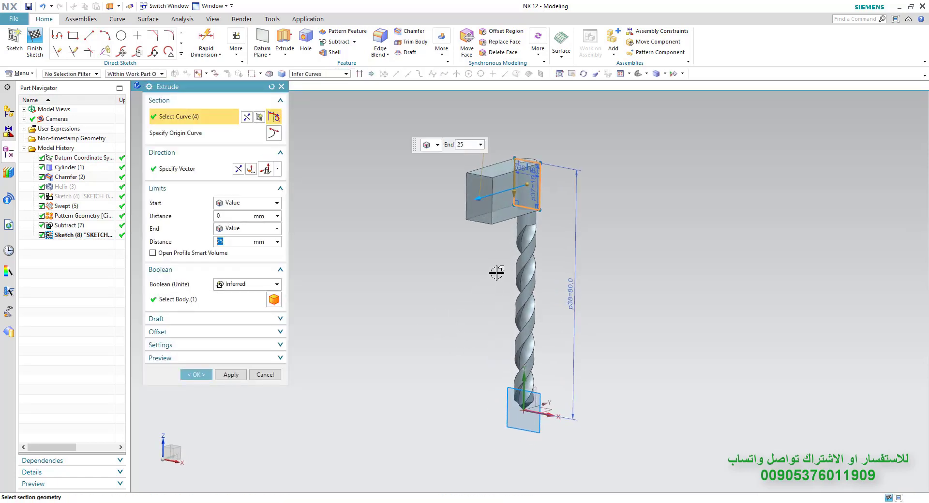
pyautogui.scroll(4, 484, 291)
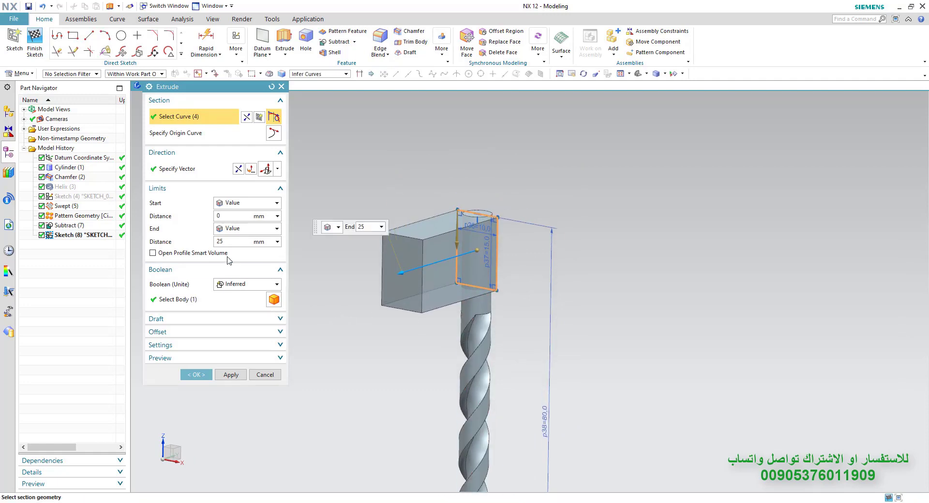
pyautogui.write('0.5')
pyautogui.press('Return')
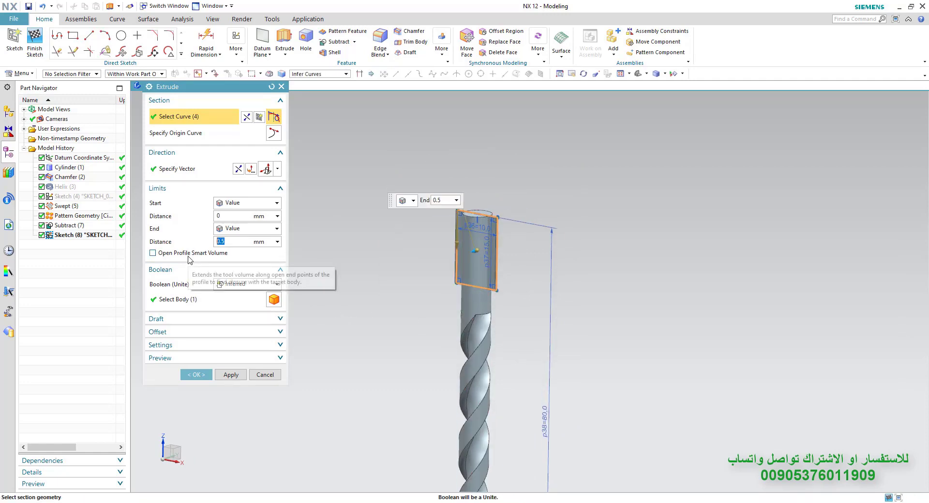
pyautogui.click(237, 229)
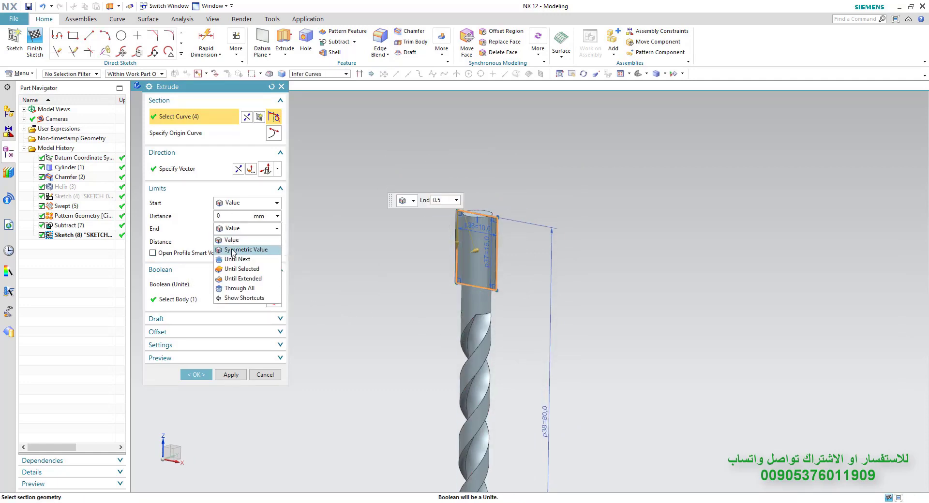
pyautogui.click(236, 242)
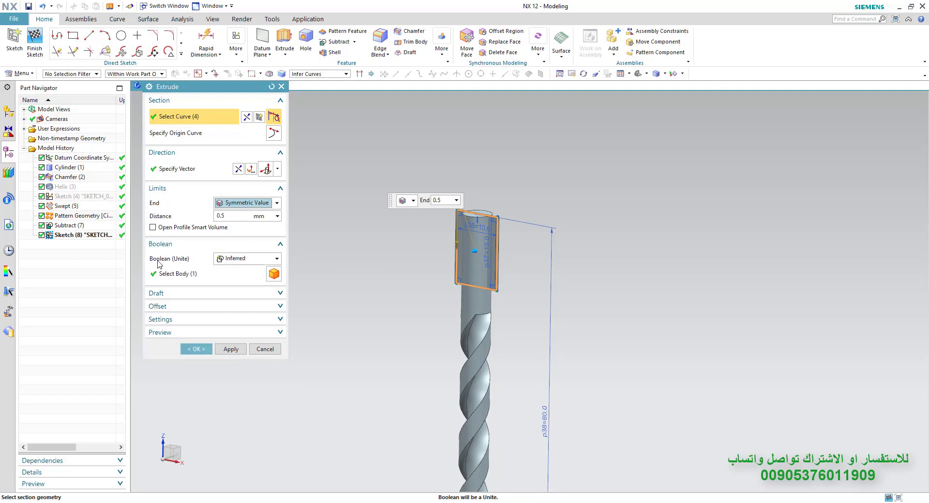
pyautogui.click(196, 349)
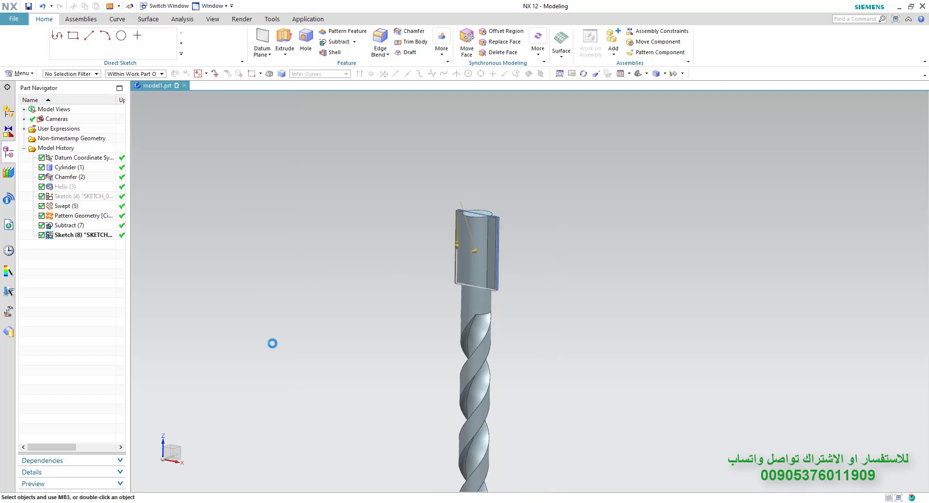
# Hide the rectangle sketch used for the shank extrusion
pyautogui.moveTo(373, 324)
pyautogui.mouseDown(button='middle')
pyautogui.moveTo(382, 322)
pyautogui.moveTo(385, 337)
pyautogui.mouseUp(button='middle')
pyautogui.click(477, 229)
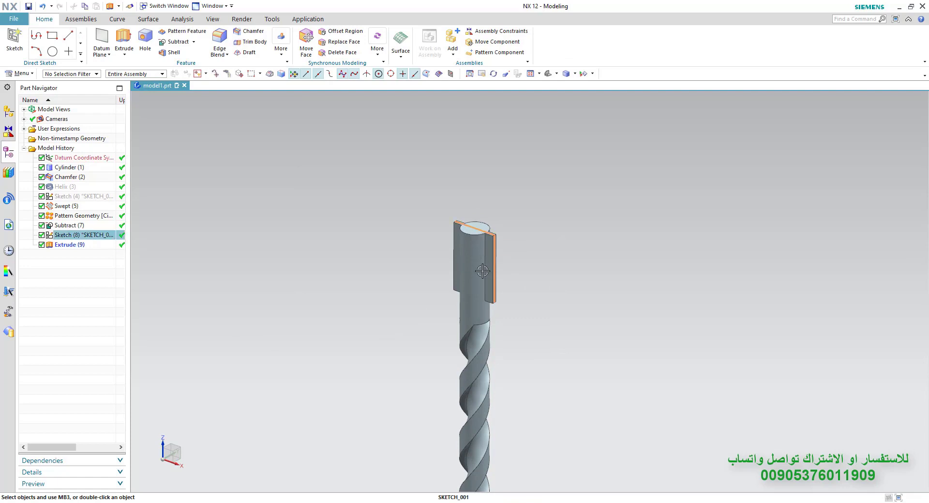
pyautogui.hotkey('ctrl', 'b')
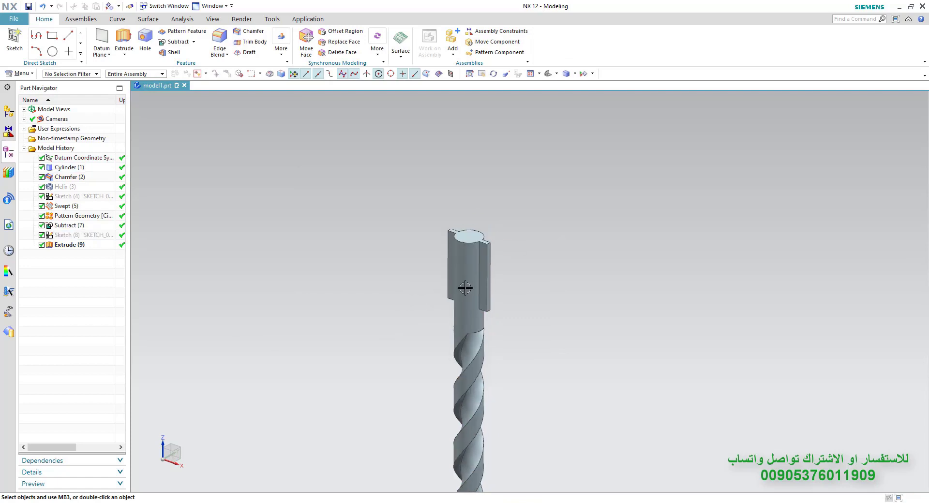
# Apply a 1 mm edge blend to the four long edges where the thin tabs meet the round shank
pyautogui.scroll(5, 470, 288)
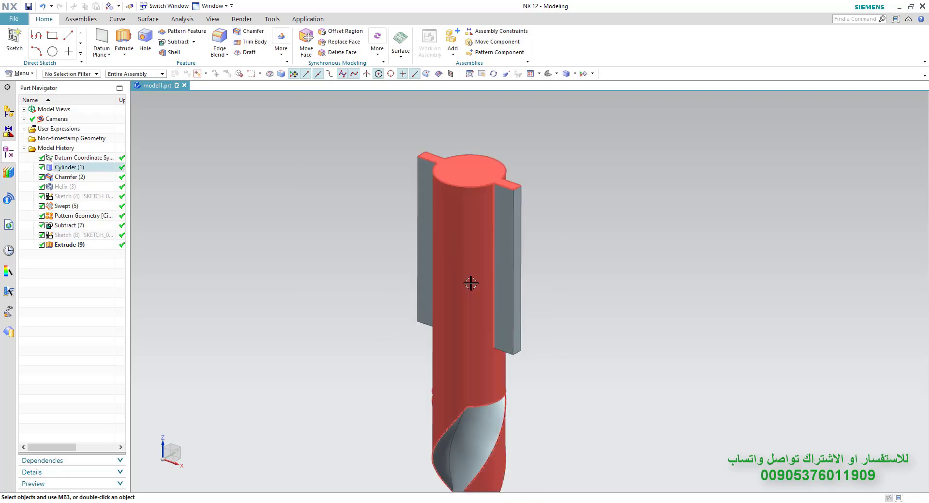
pyautogui.click(219, 40)
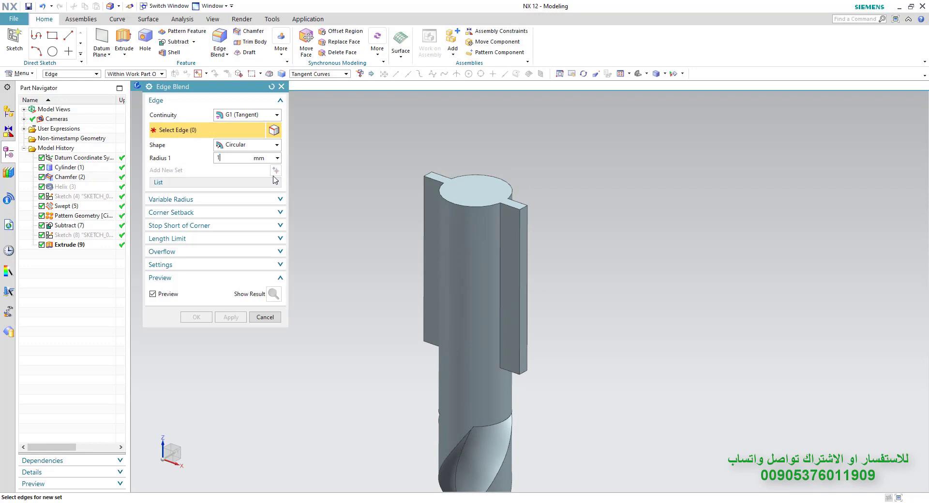
pyautogui.click(496, 228)
pyautogui.moveTo(403, 247); pyautogui.dragTo(494, 277, button='middle')
pyautogui.click(475, 230)
pyautogui.click(507, 214)
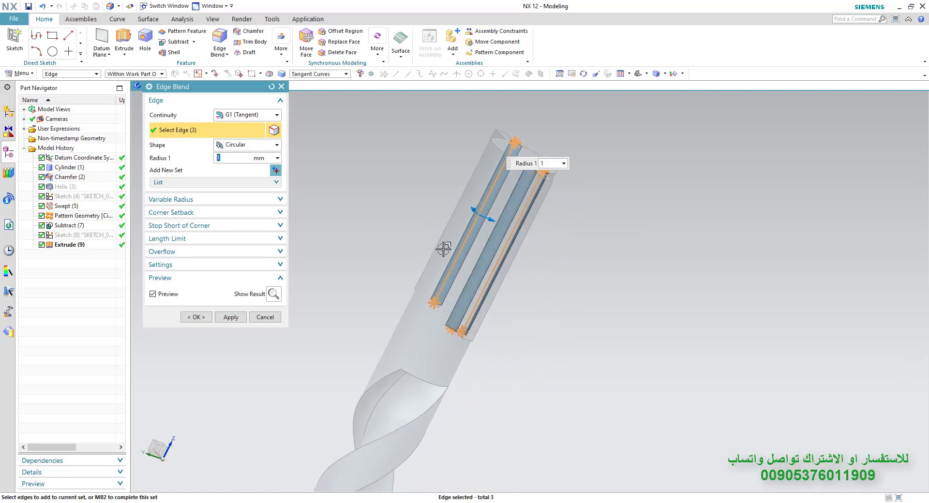
pyautogui.moveTo(444, 249)
pyautogui.mouseDown(button='middle')
pyautogui.moveTo(478, 248)
pyautogui.moveTo(498, 267)
pyautogui.moveTo(460, 242)
pyautogui.mouseUp(button='middle')
pyautogui.click(448, 232)
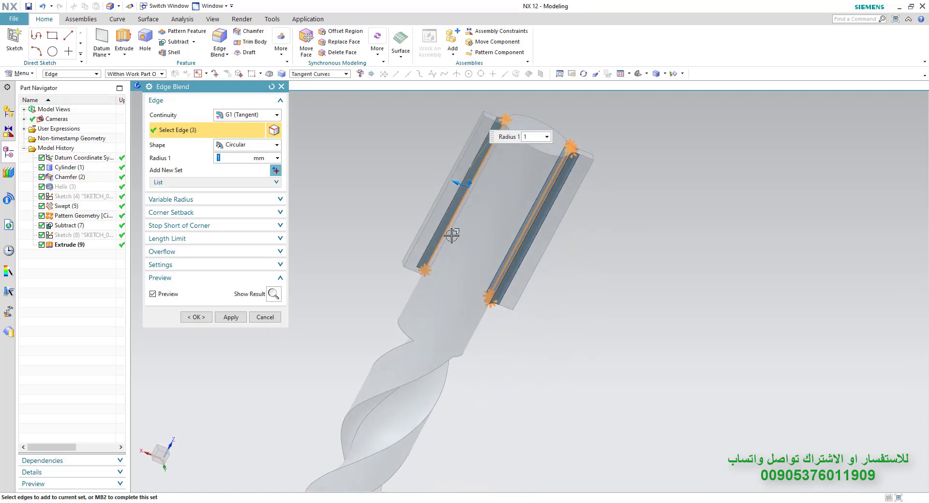
pyautogui.moveTo(372, 262); pyautogui.dragTo(346, 261, button='middle')
pyautogui.click(231, 318)
# Round the upper and lower outer corner edges of both shank tabs with a 2 mm edge blend
pyautogui.doubleClick(225, 159)
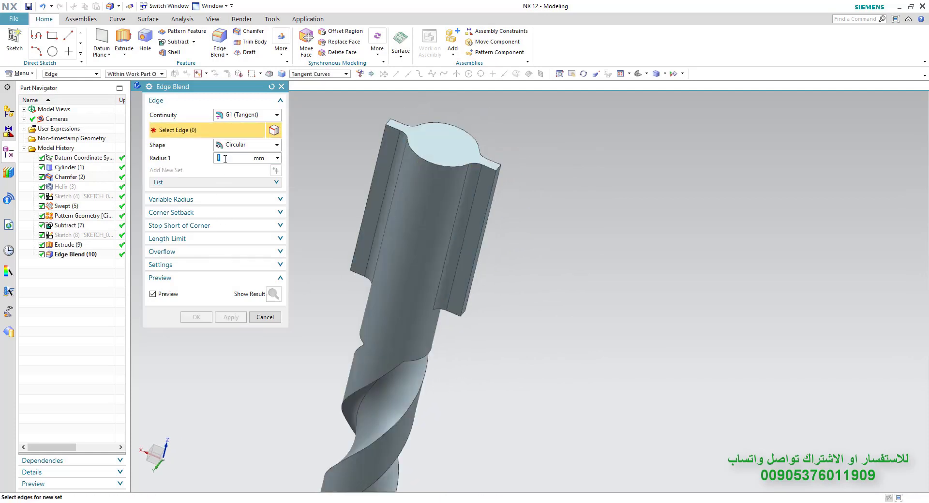
pyautogui.click(496, 166)
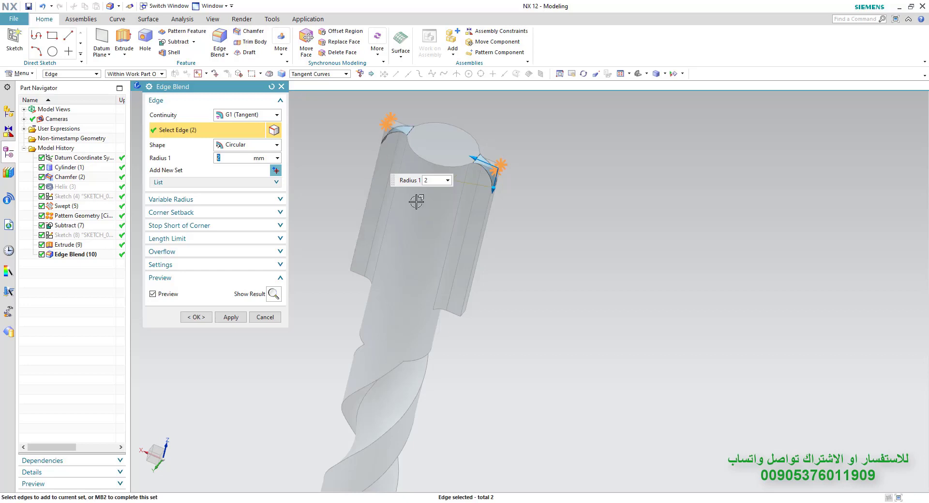
pyautogui.moveTo(485, 308); pyautogui.dragTo(485, 278, button='middle')
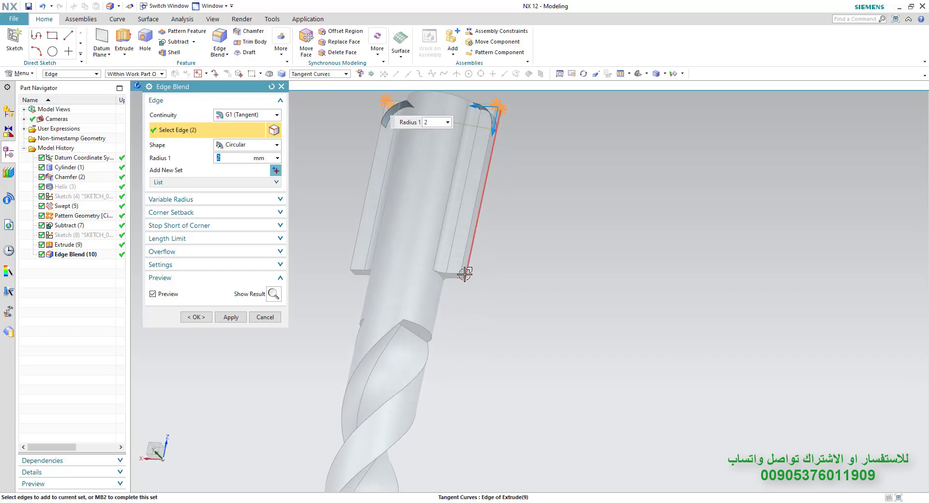
pyautogui.click(463, 274)
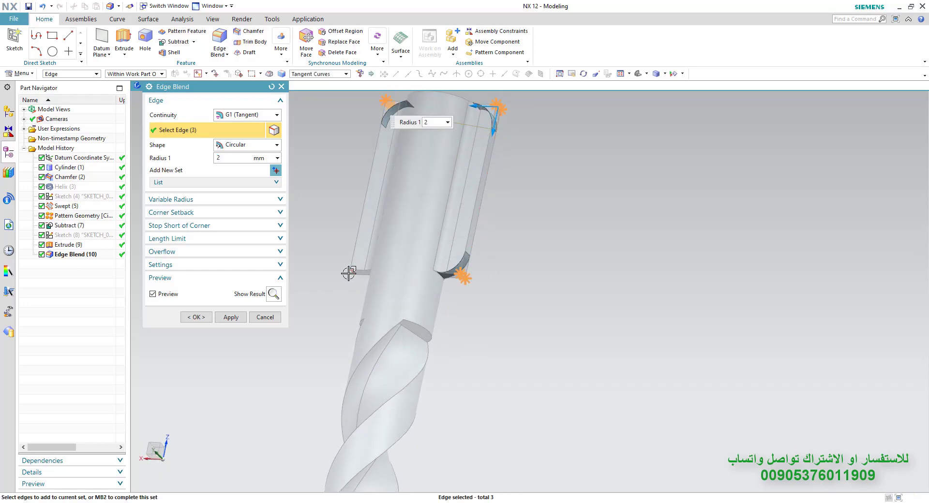
pyautogui.click(348, 274)
pyautogui.click(196, 317)
# Show the whole drill bit in a trimetric view and hide the datum coordinate system
pyautogui.moveTo(308, 276); pyautogui.dragTo(539, 157, button='middle')
pyautogui.click(548, 74)
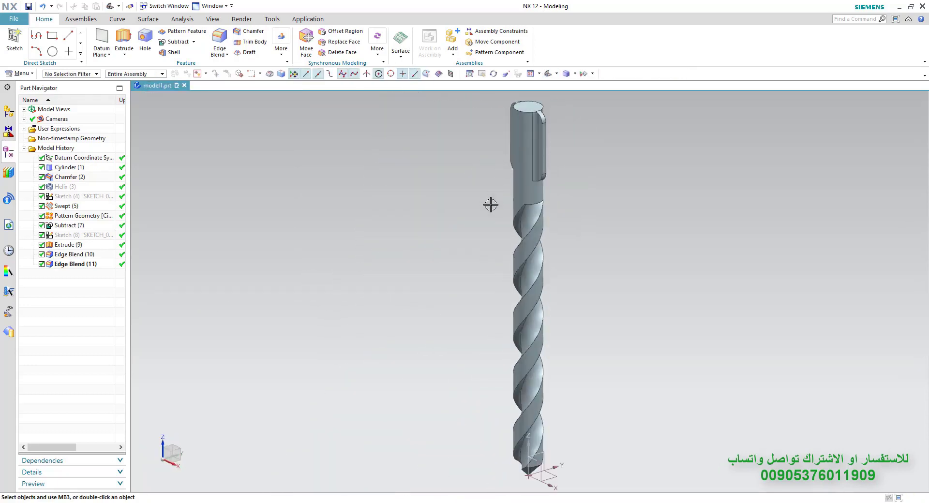
pyautogui.click(543, 469)
pyautogui.hotkey('ctrl', 'b')
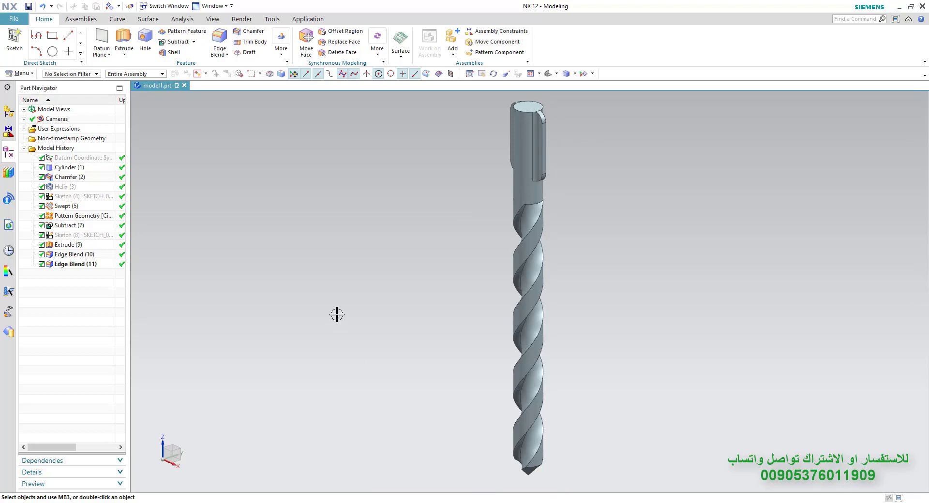
# Turn on True Shading for the drill bit and switch off the floor grid
pyautogui.click(213, 19)
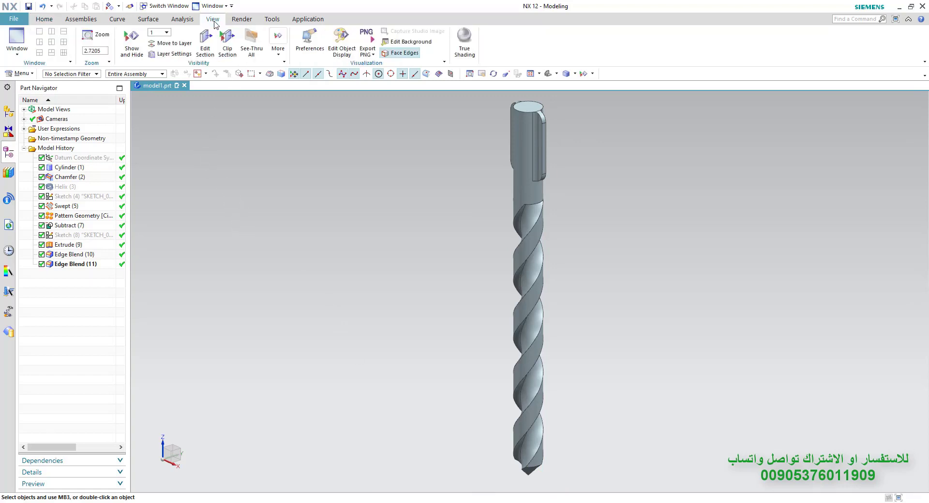
pyautogui.click(465, 41)
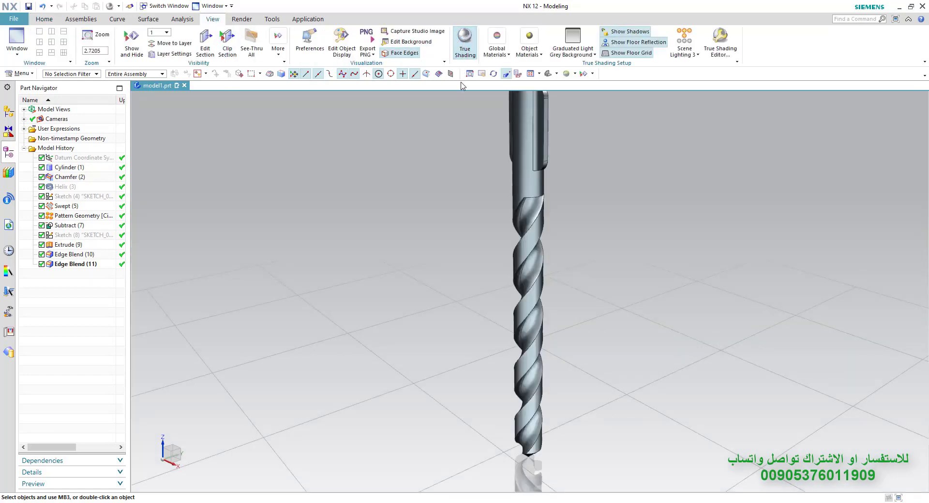
pyautogui.click(617, 53)
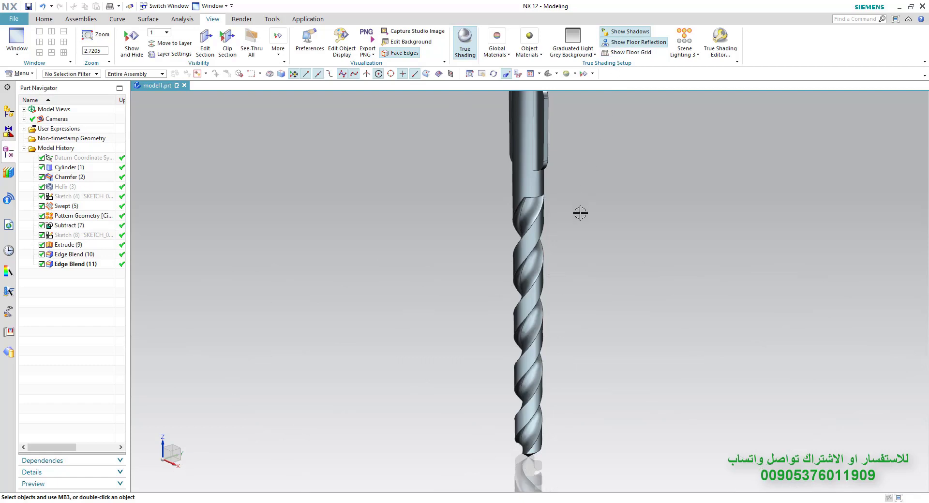
pyautogui.scroll(-1, 579, 216)
pyautogui.keyDown('shift'); pyautogui.moveTo(579, 216); pyautogui.dragTo(562, 234, button='middle'); pyautogui.keyUp('shift')
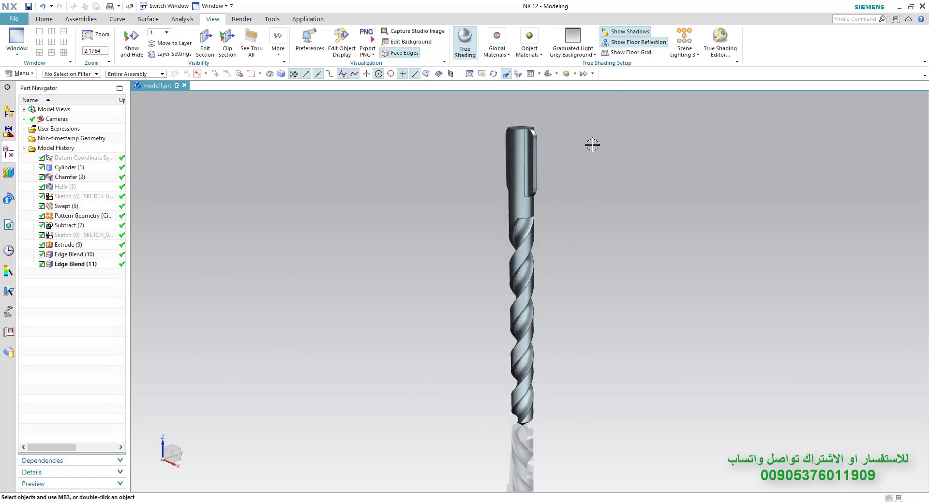
pyautogui.moveTo(593, 145); pyautogui.dragTo(593, 147, button='middle')
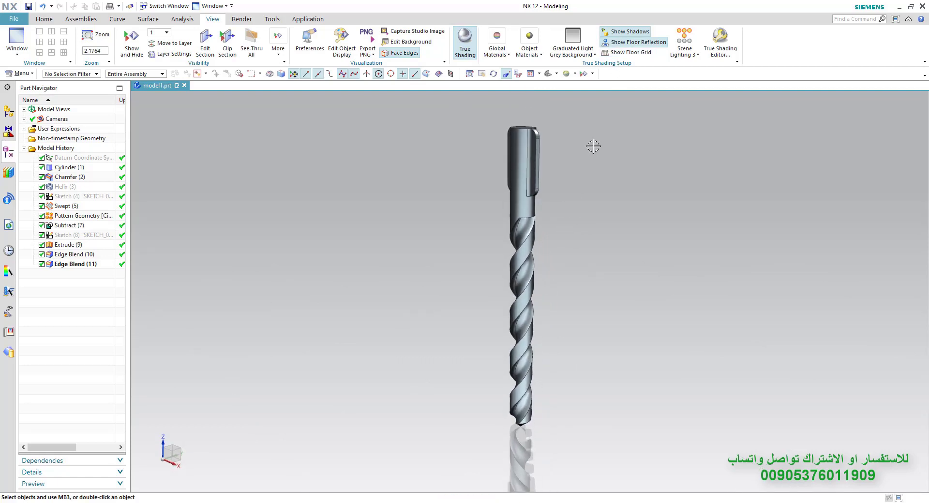
# Apply a bright silver metallic global material to the drill bit and turn off the display of face edges
pyautogui.click(500, 54)
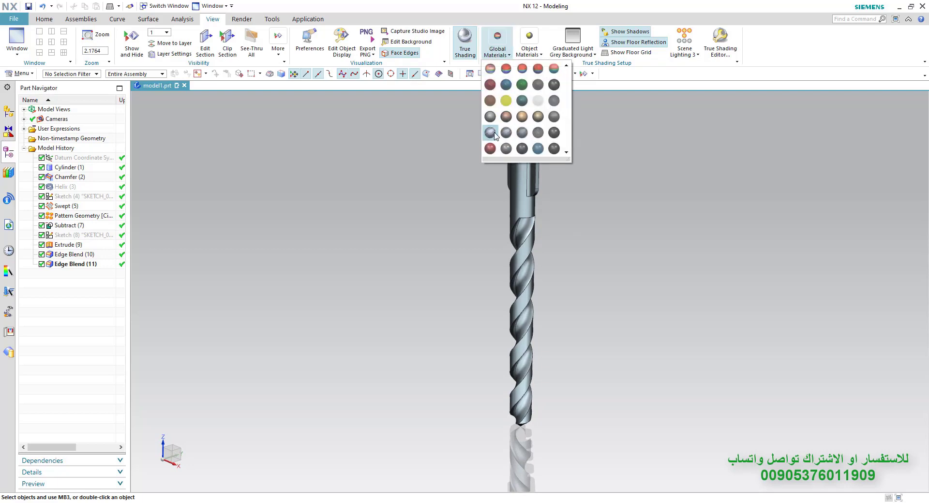
pyautogui.click(490, 133)
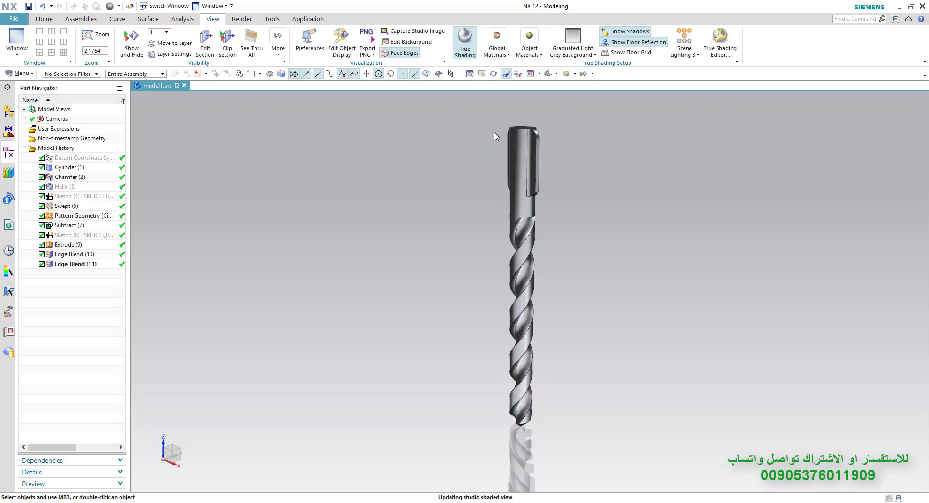
pyautogui.click(400, 53)
pyautogui.scroll(1, 571, 236)
pyautogui.keyDown('shift'); pyautogui.moveTo(567, 236); pyautogui.dragTo(565, 248, button='middle'); pyautogui.keyUp('shift')
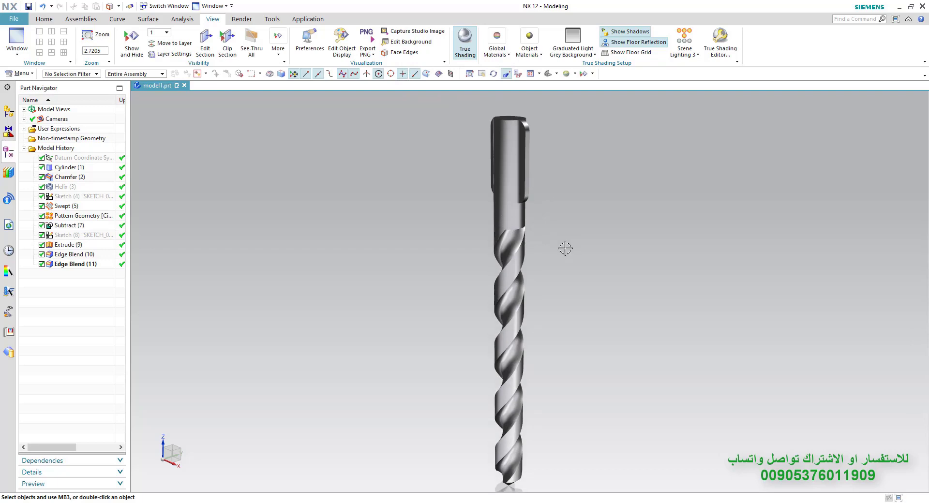
pyautogui.scroll(2, 540, 189)
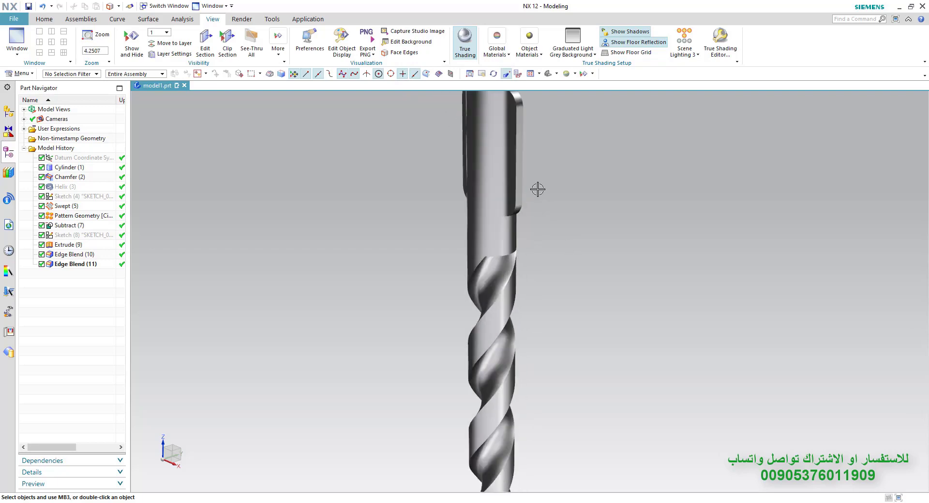
pyautogui.click(401, 52)
pyautogui.scroll(-4, 436, 184)
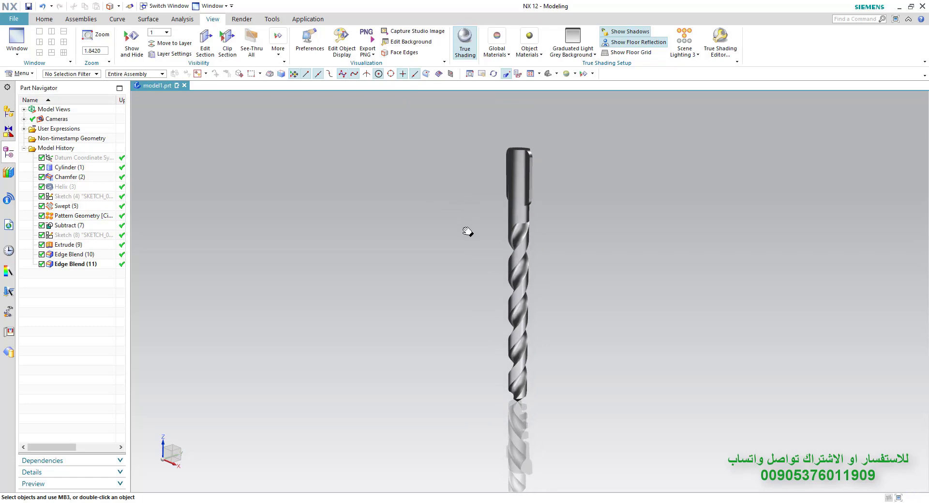
# Change the drill bit's global material to a darker grey metallic finish
pyautogui.moveTo(471, 222); pyautogui.dragTo(436, 238, button='middle')
pyautogui.scroll(2, 543, 257)
pyautogui.scroll(2, 544, 263)
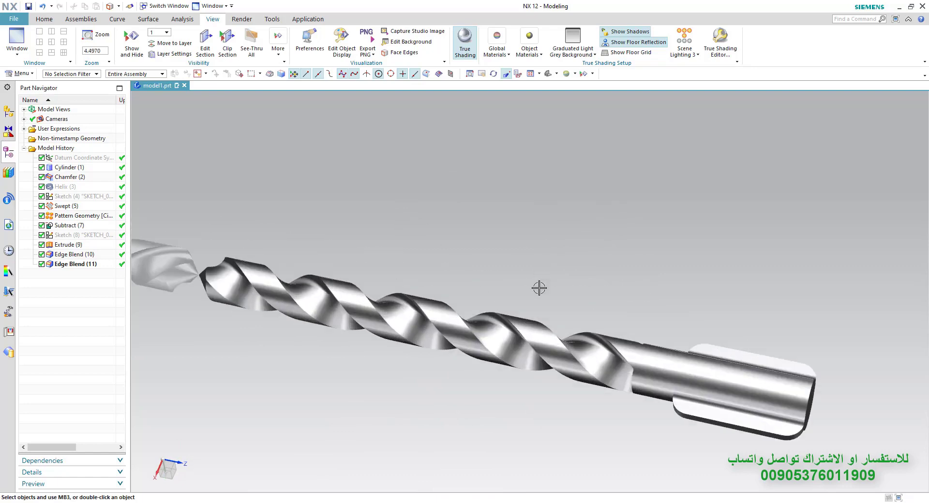
pyautogui.moveTo(539, 284); pyautogui.dragTo(548, 268, button='middle')
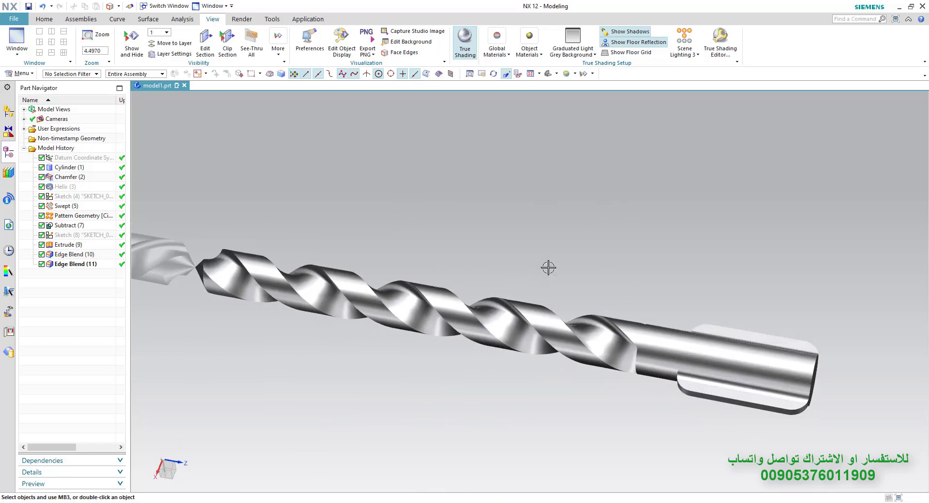
pyautogui.click(503, 54)
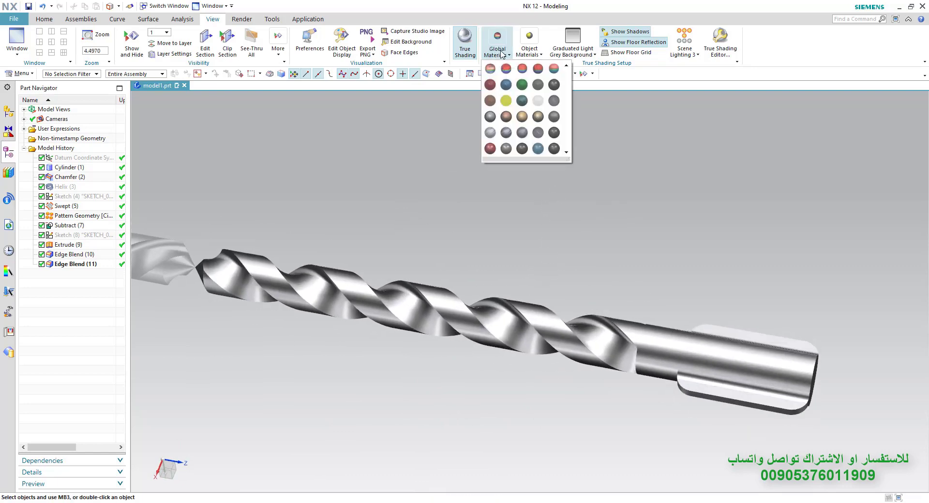
pyautogui.click(522, 133)
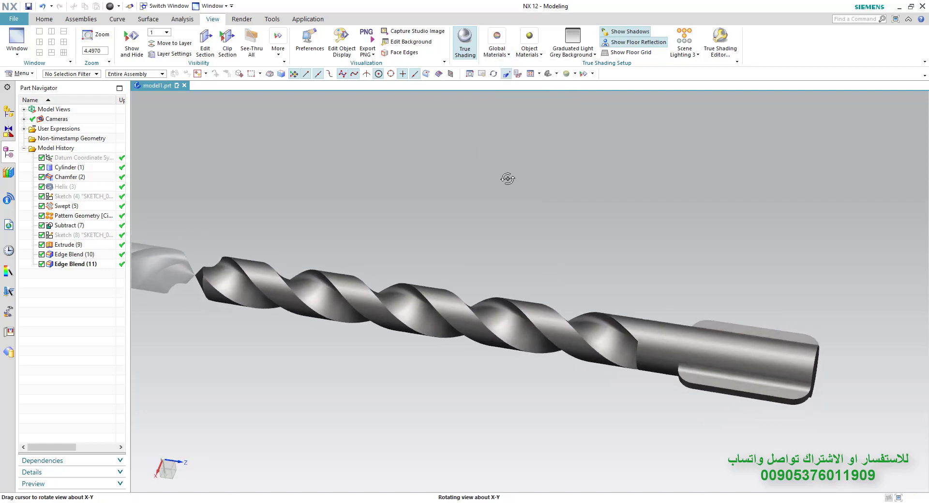